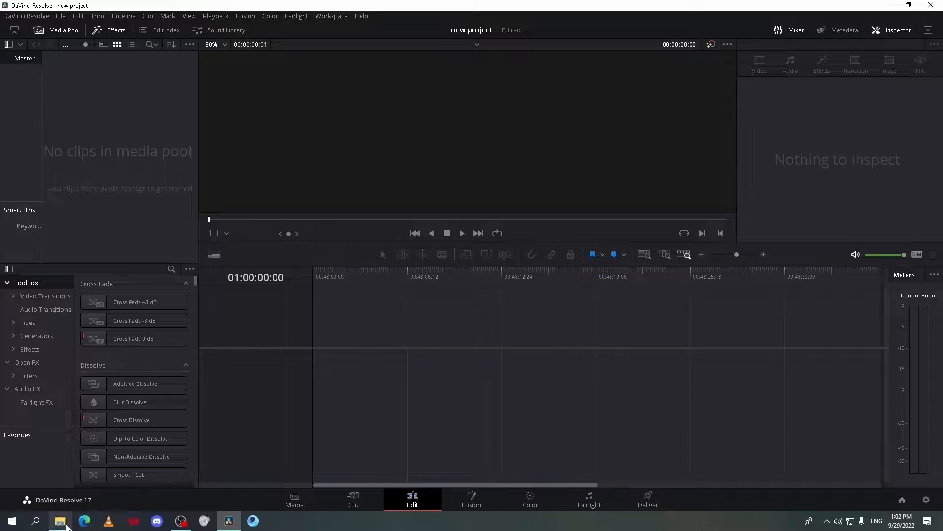
Import the YouTube like-subscribe-bell video, matching the project frame rate to it, plus the sea waves video and the flying-birds logo image.
right_click(112, 109)
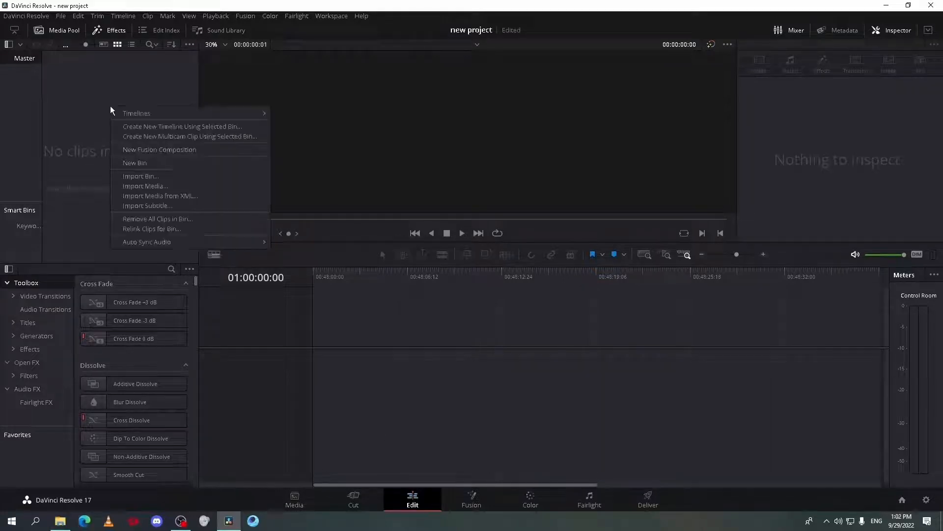
click(170, 188)
click(44, 138)
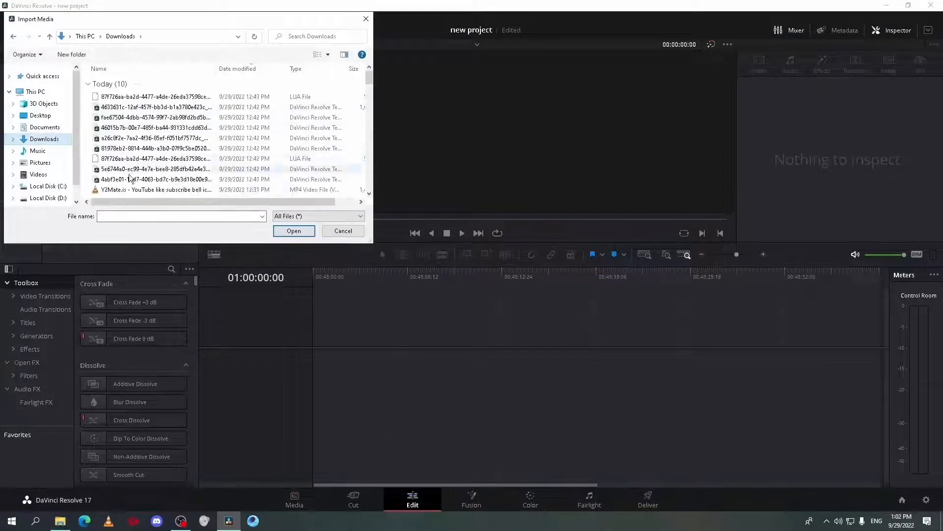
click(147, 189)
click(293, 231)
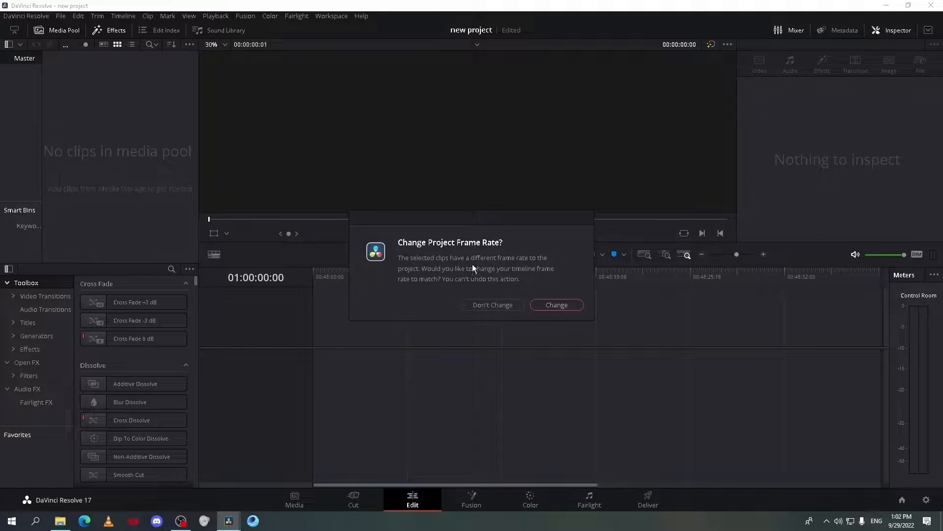
click(557, 305)
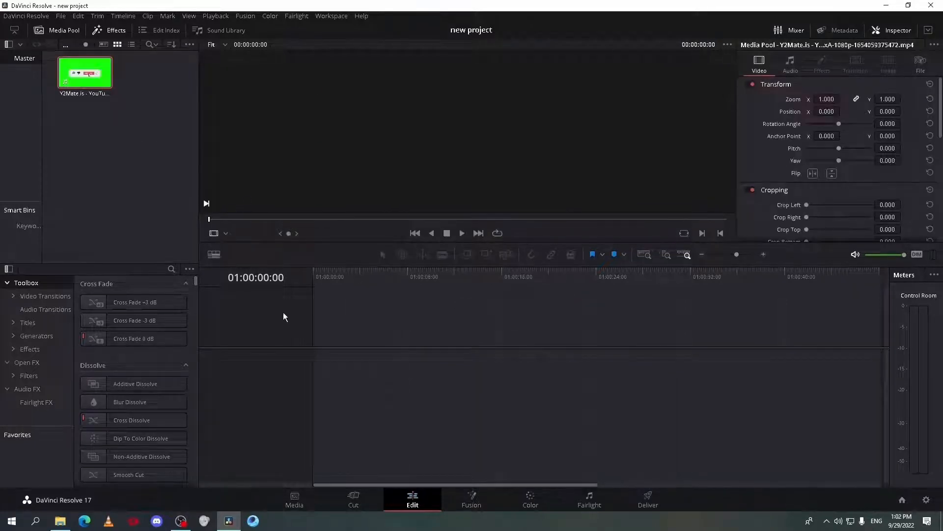
click(60, 521)
drag(111, 174, 147, 227)
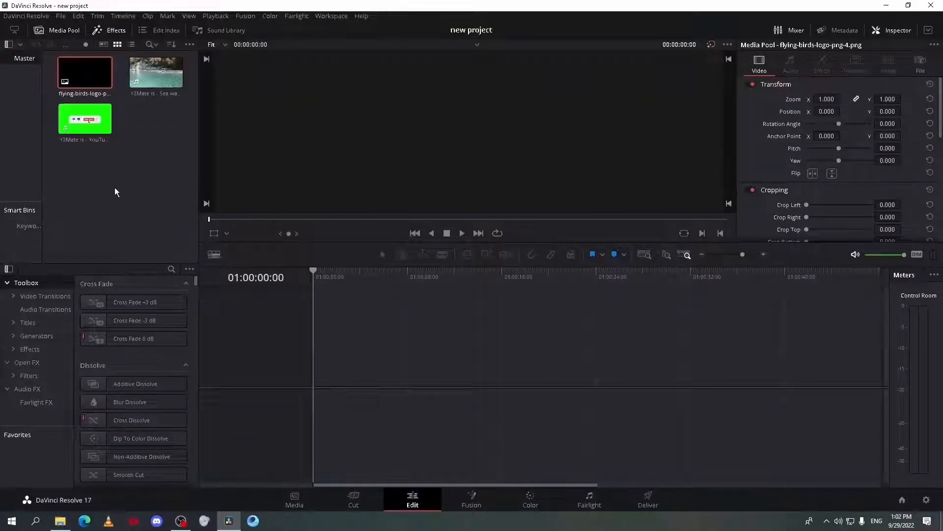
Switch to a full-screen window and place the sea waves video at the start of a new timeline.
click(333, 16)
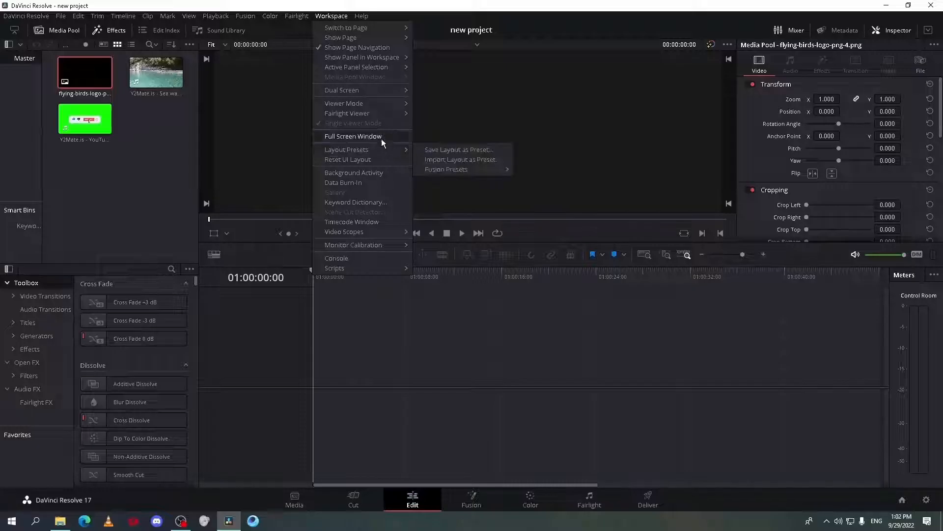
click(381, 138)
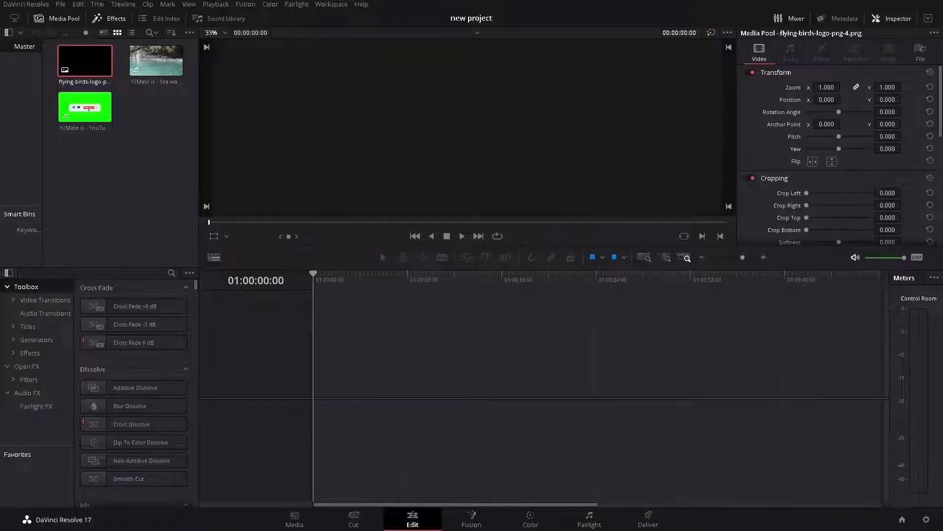
drag(156, 60, 313, 394)
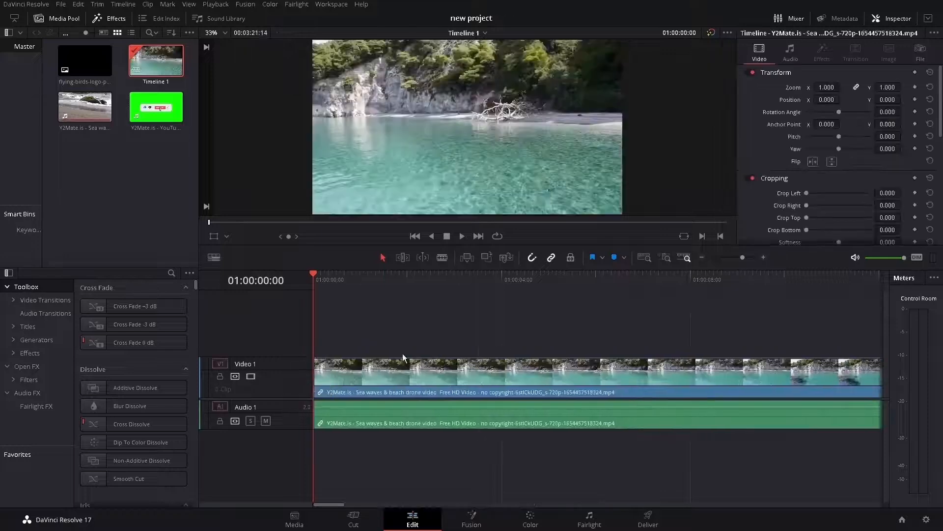
click(160, 164)
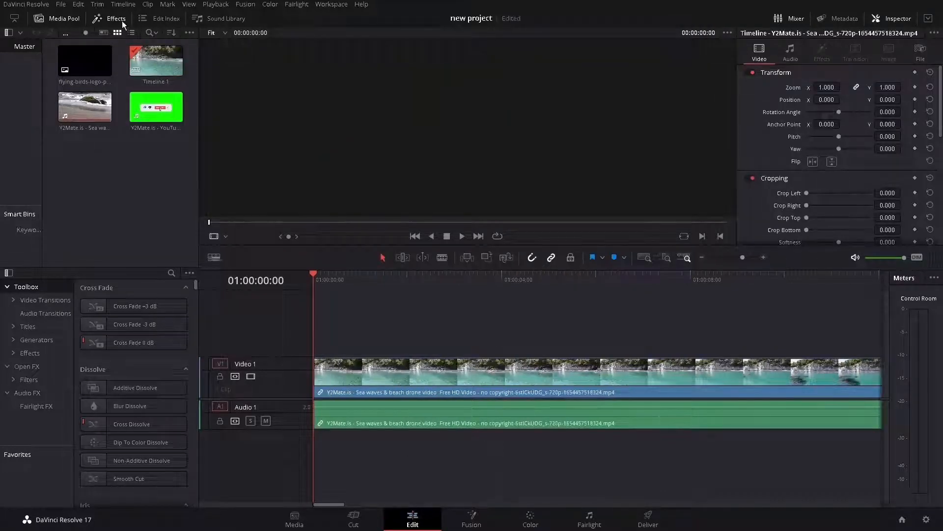
Hide the Effects library, and close and reopen the Media Pool.
click(116, 18)
click(78, 19)
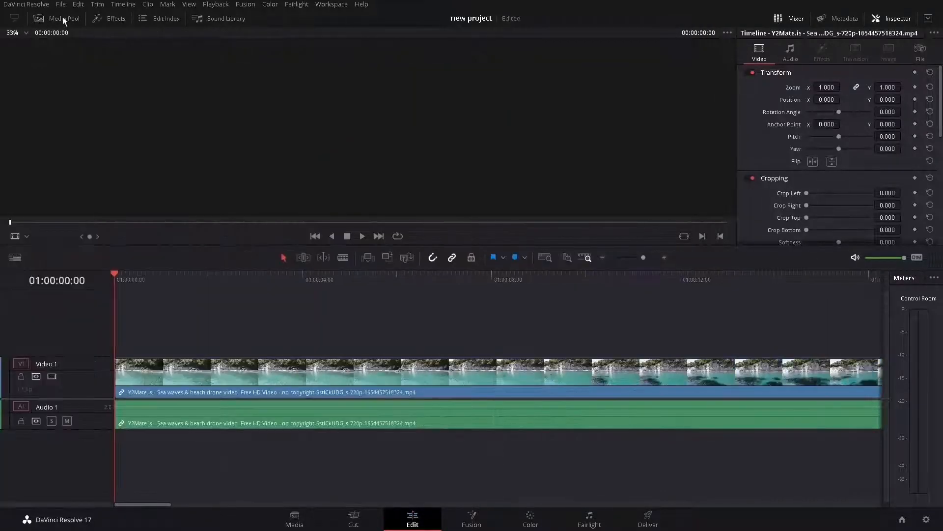
click(63, 19)
click(107, 19)
click(107, 20)
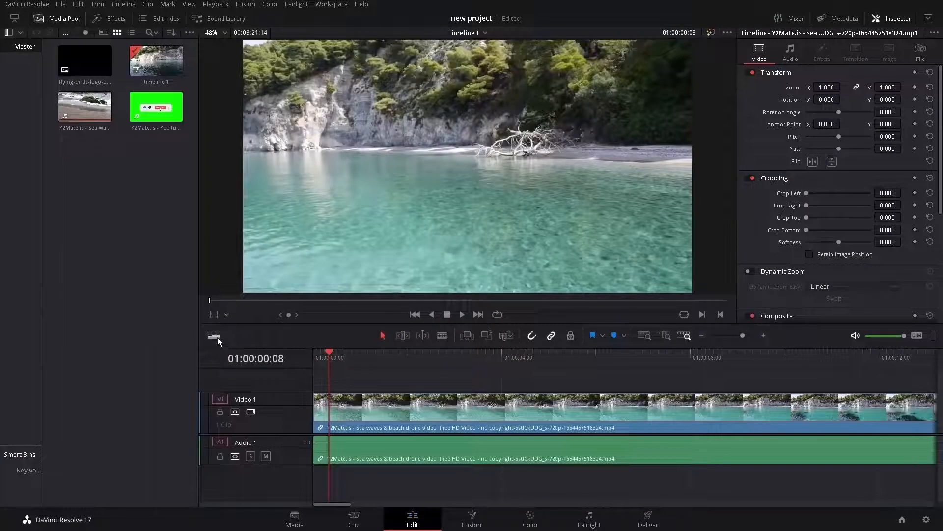
Try other track heights and video view options for the timeline, keeping the filmstrip view and a slim audio track.
click(214, 335)
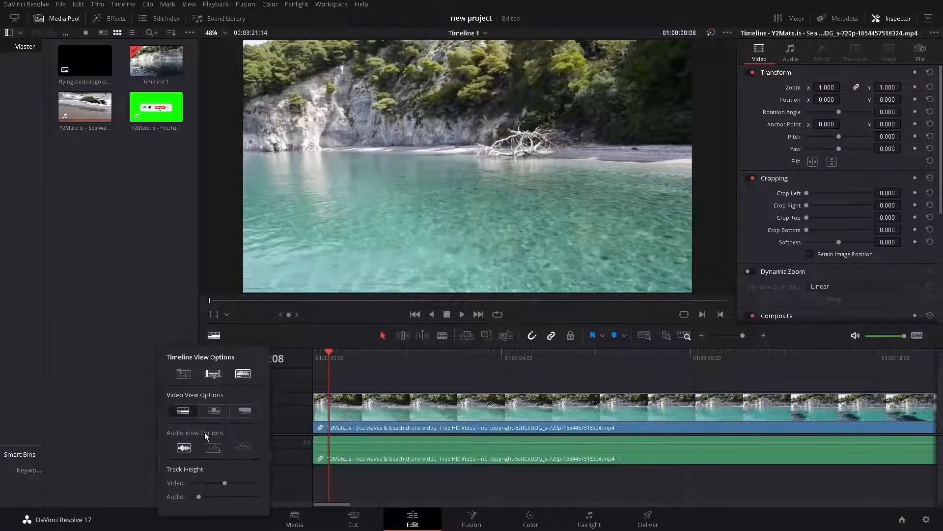
drag(199, 496, 225, 485)
click(212, 411)
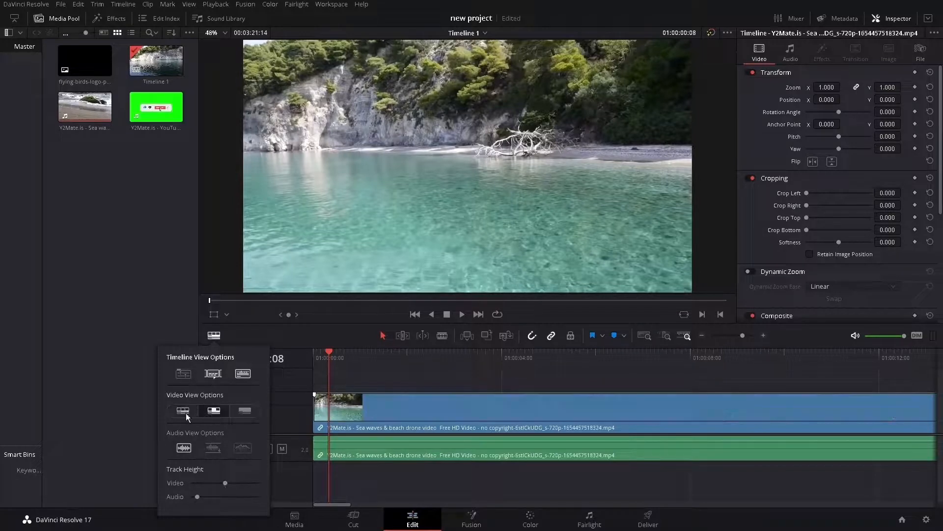
click(186, 413)
click(247, 412)
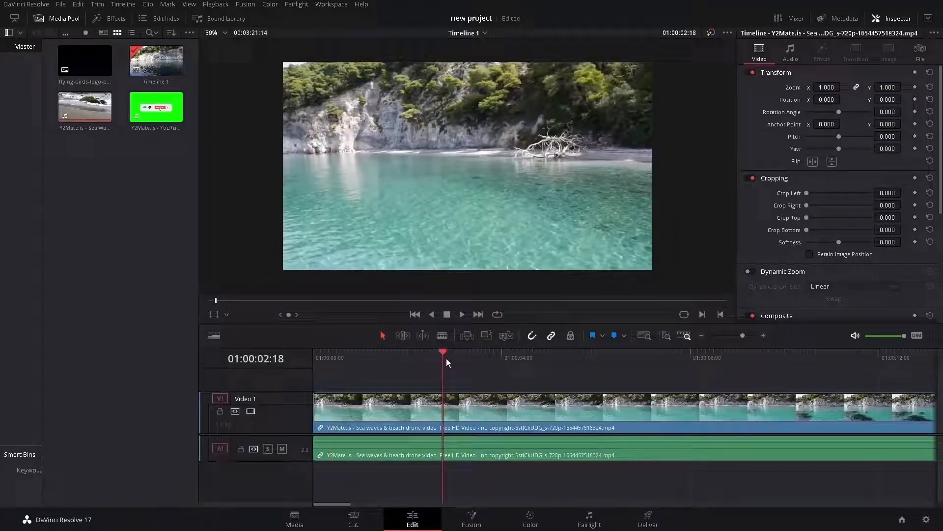
Split the sea waves clip with the Blade at 01:00:08:16 and 01:00:35:20.
drag(446, 358, 603, 373)
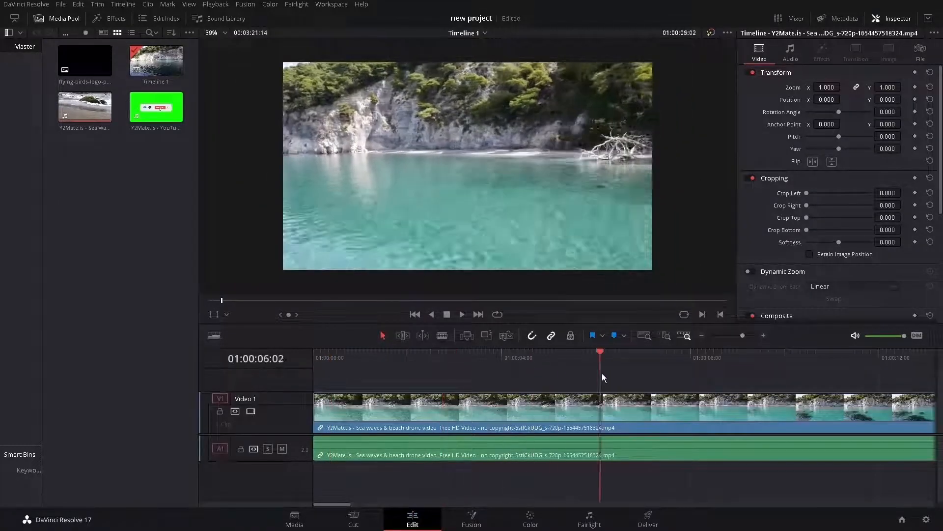
click(704, 336)
click(704, 335)
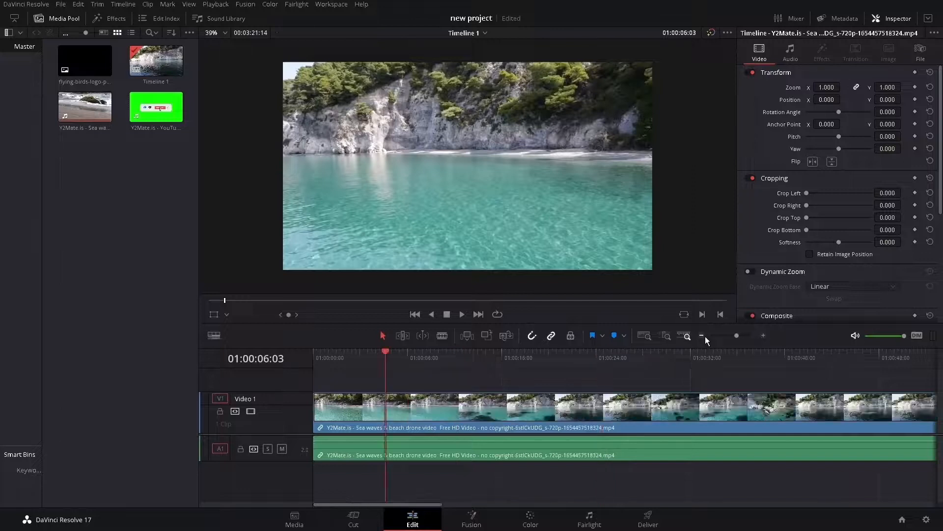
click(706, 337)
click(706, 337)
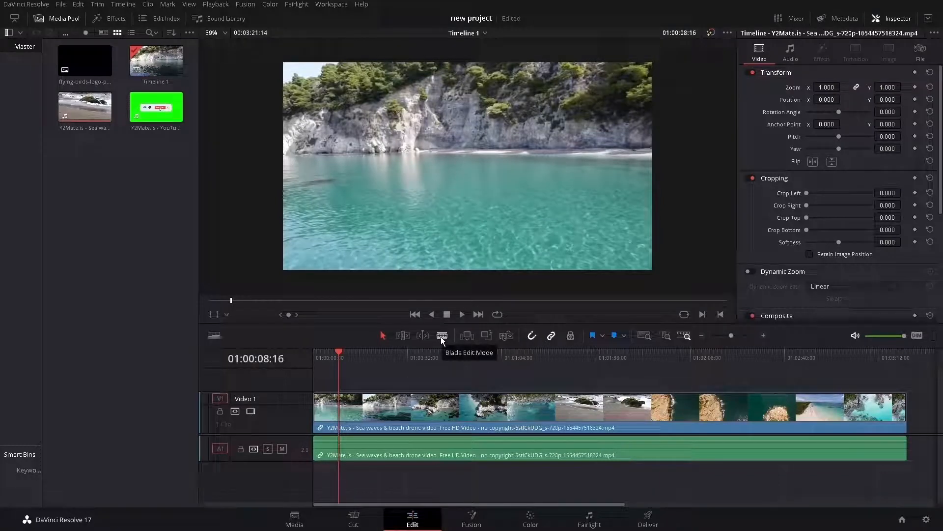
click(442, 336)
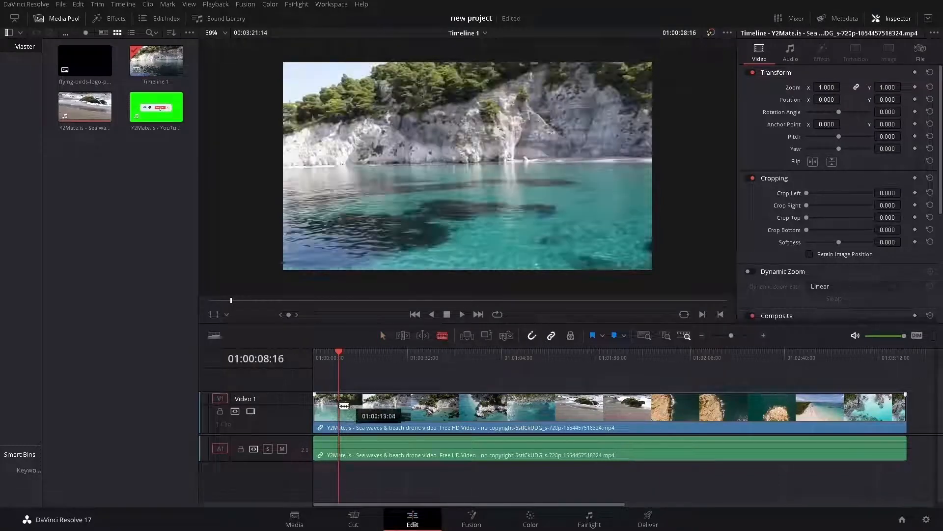
click(340, 408)
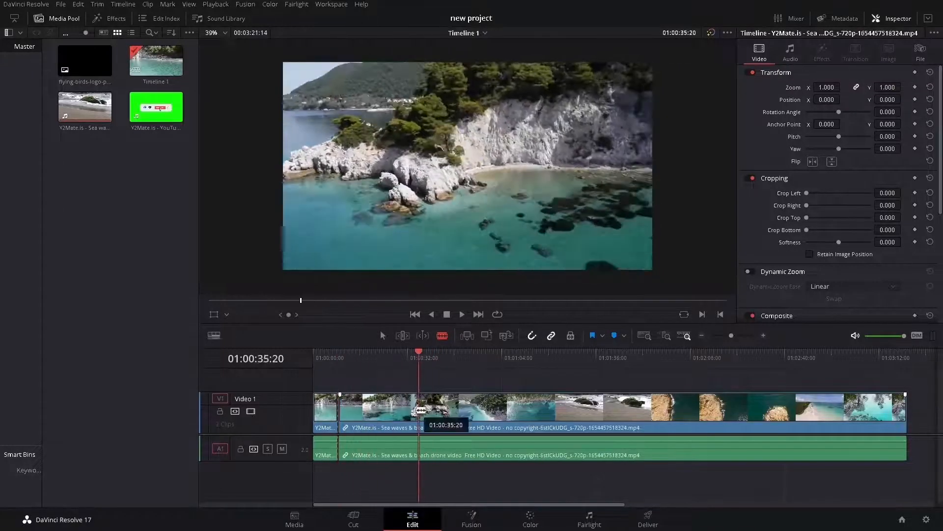
click(421, 410)
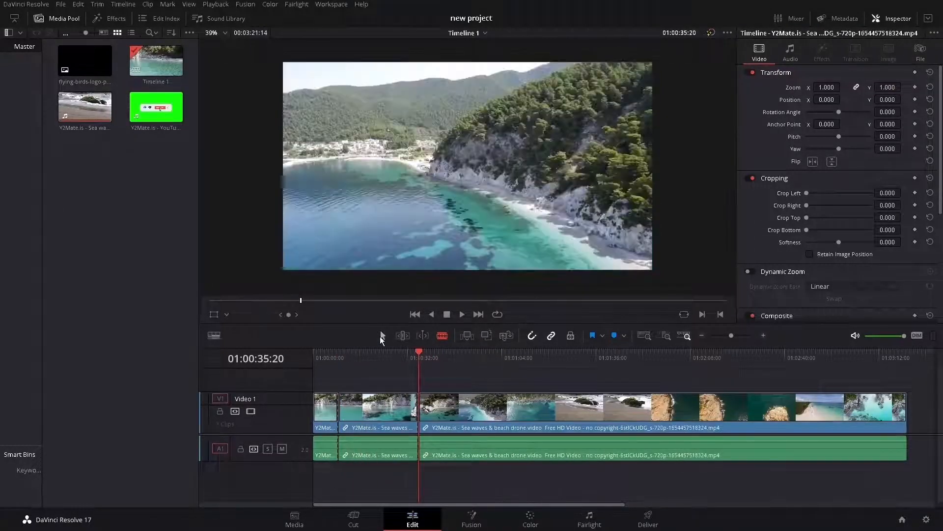
Ripple delete the middle segment of the sea waves clip and undo the deletion.
click(379, 336)
click(393, 408)
key(Delete)
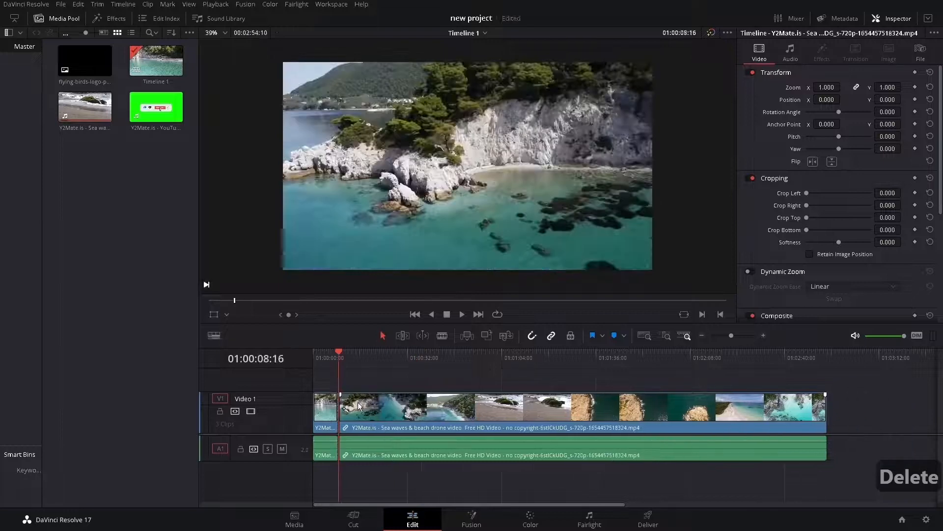
key(ctrl+z)
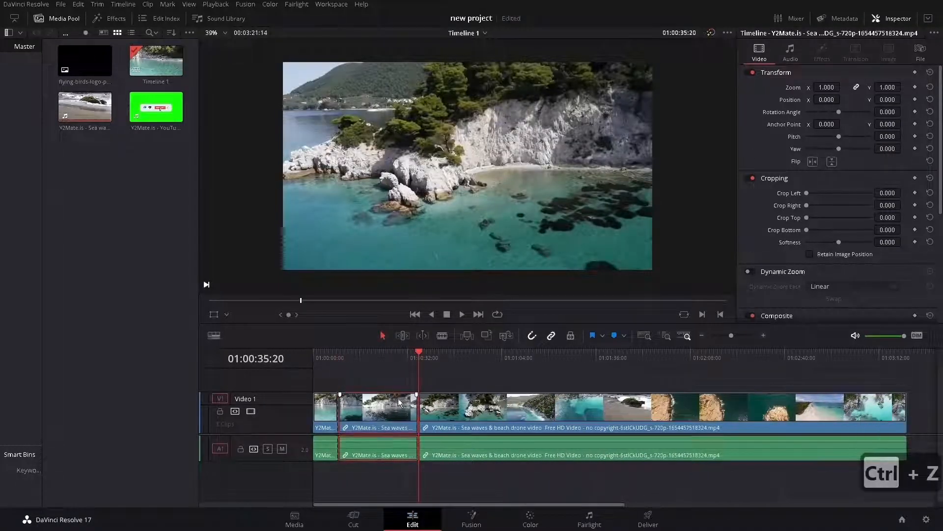
Delete the middle segment of the sea waves clip and close the gap it leaves.
key(BackSpace)
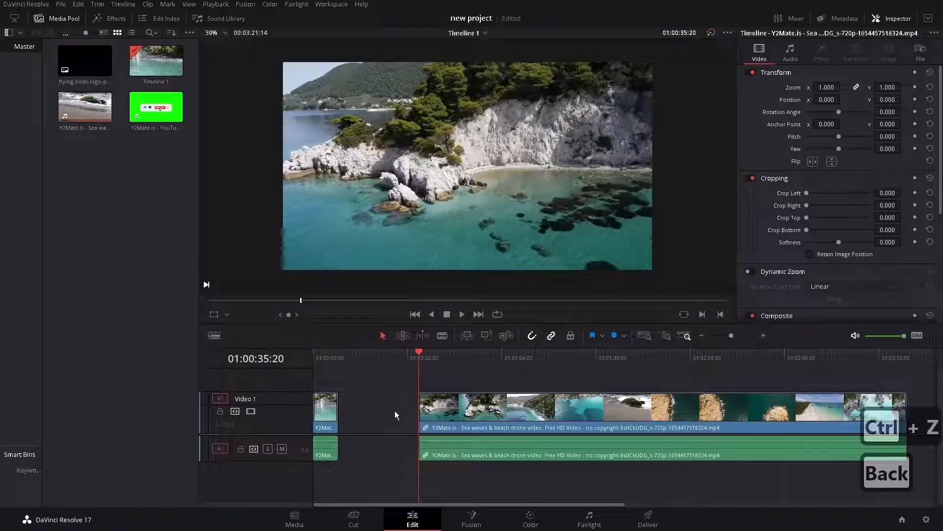
click(389, 414)
key(BackSpace)
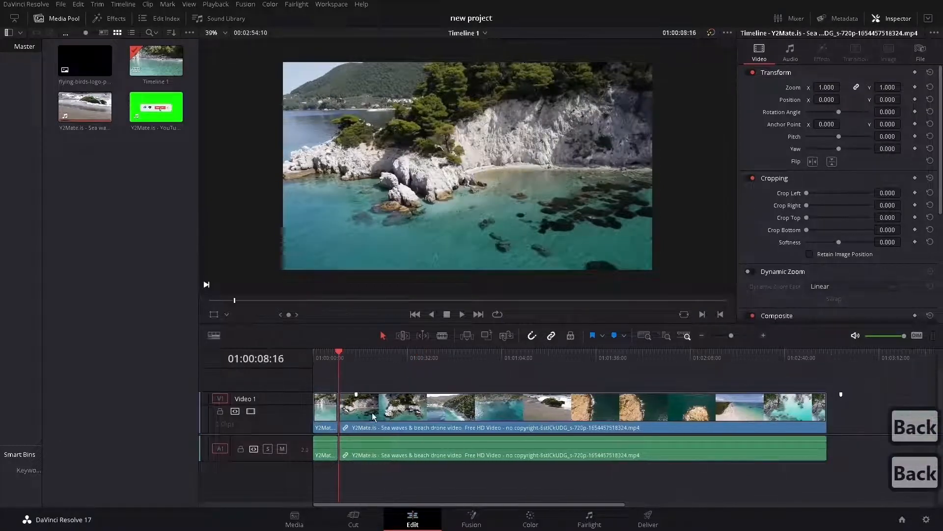
Try unlinking the second clip's audio from its video and selecting the audio part separately.
click(371, 415)
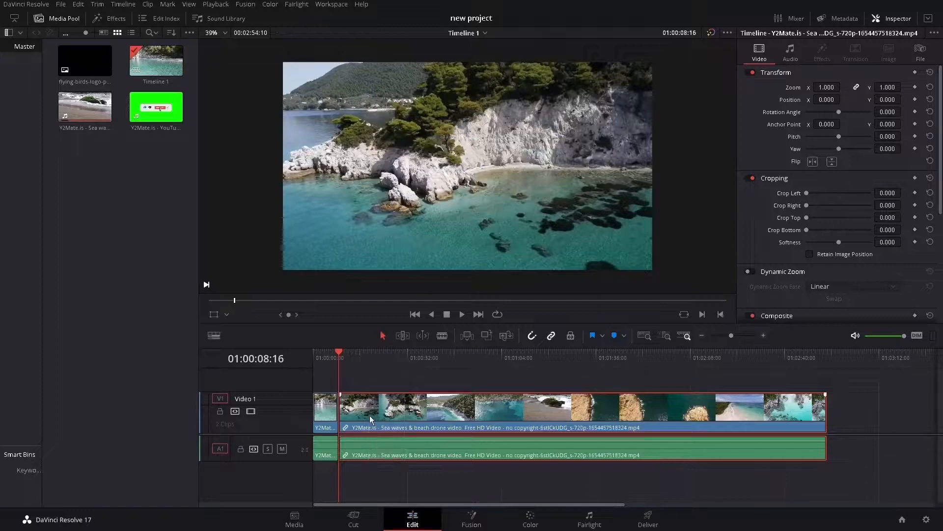
drag(371, 420, 392, 421)
right_click(401, 416)
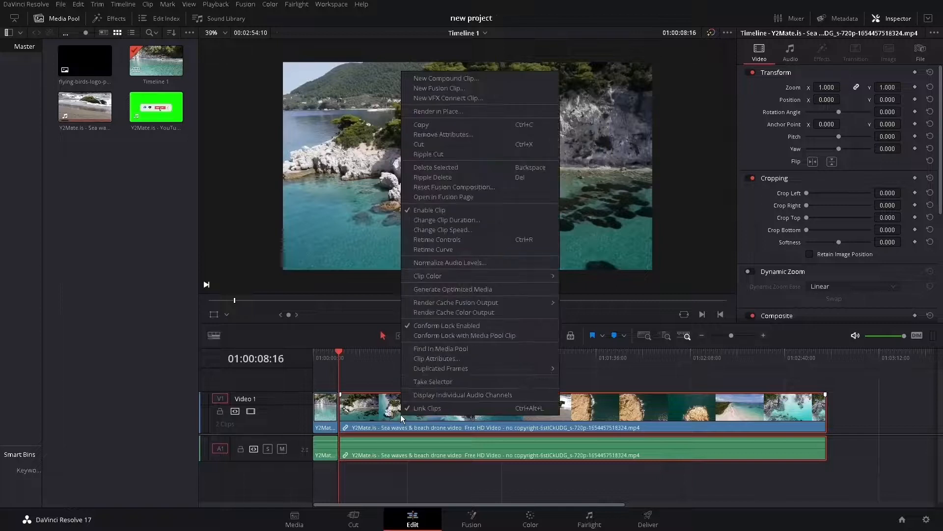
click(430, 410)
click(411, 444)
mouse_move(411, 444)
mouse_down()
mouse_move(423, 447)
mouse_move(411, 447)
mouse_up()
click(432, 378)
drag(432, 379, 405, 469)
Close and reopen the Inspector, and select the second clip with the playhead at 01:00:14:16.
click(903, 20)
click(903, 20)
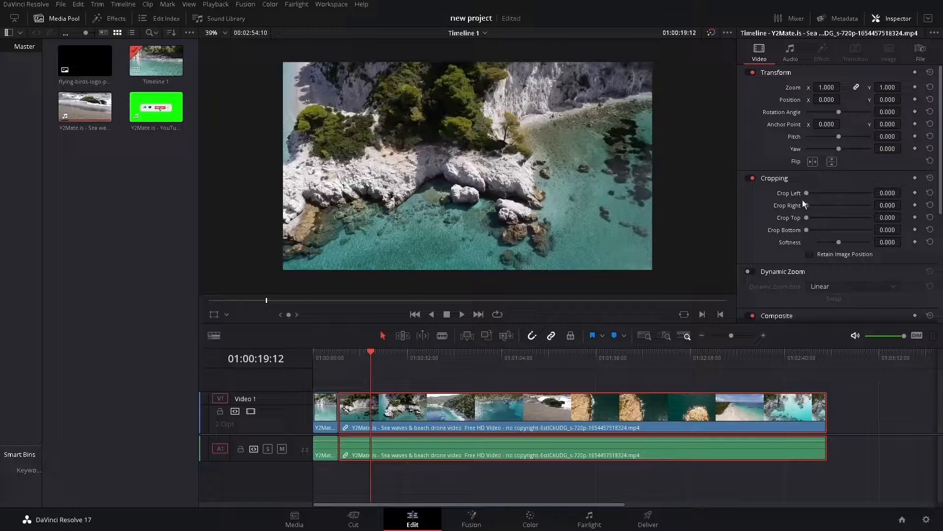
click(442, 375)
click(356, 355)
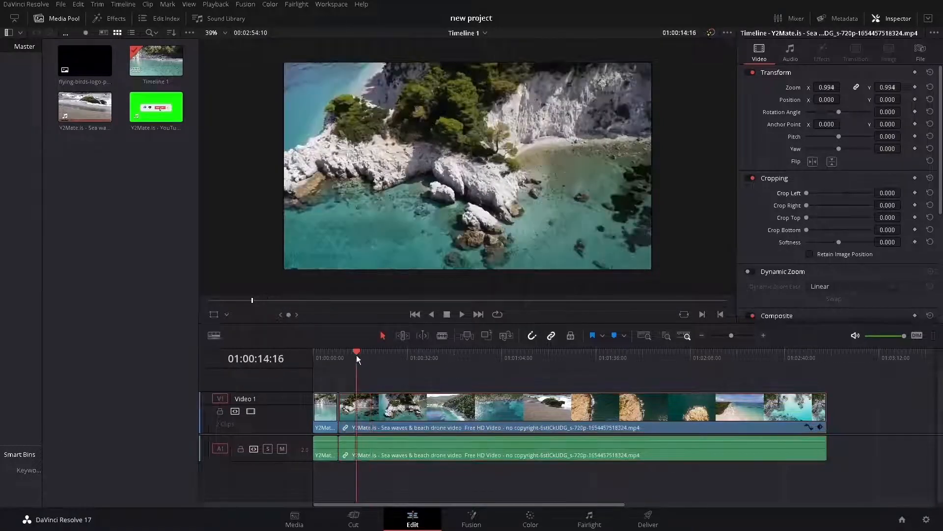
click(400, 414)
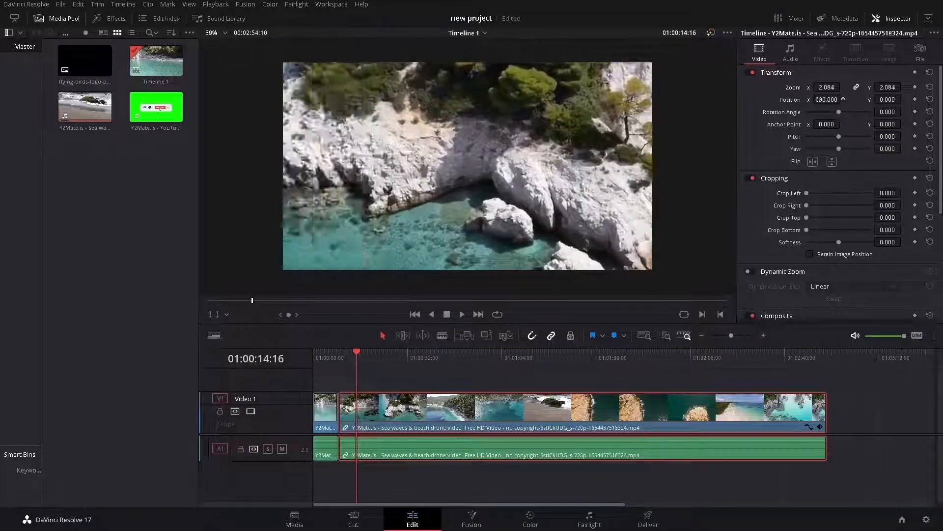
Try changing the second clip's position, zoom and left crop, resetting the position and zoom.
drag(888, 99, 780, 87)
click(931, 99)
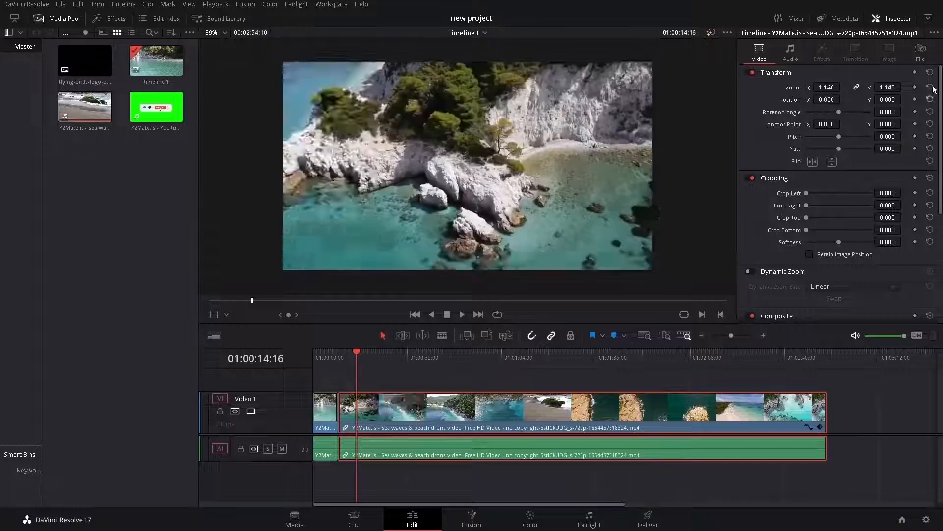
click(931, 87)
drag(806, 193, 775, 207)
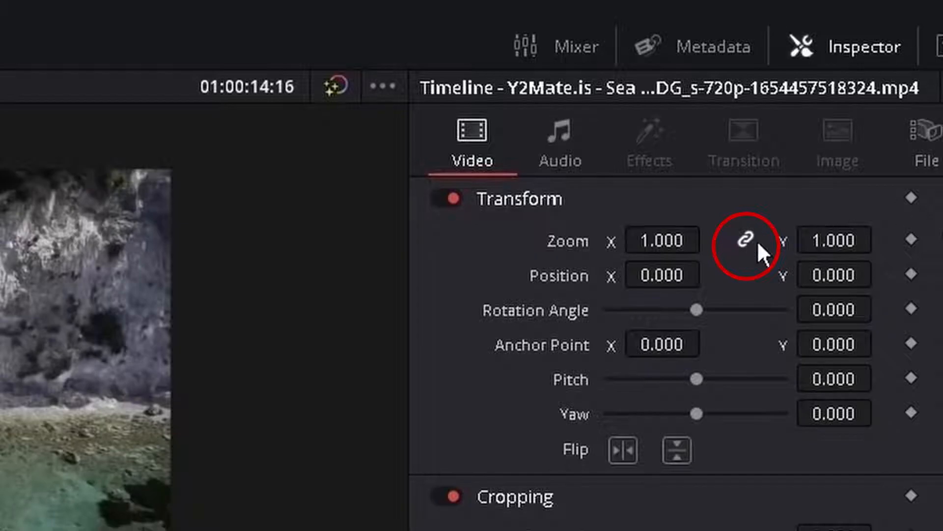
Unlink the Zoom axes, stretch the second clip to Zoom X 1.370 with a separate Zoom Y, and reset the zoom.
click(746, 240)
drag(648, 240, 708, 240)
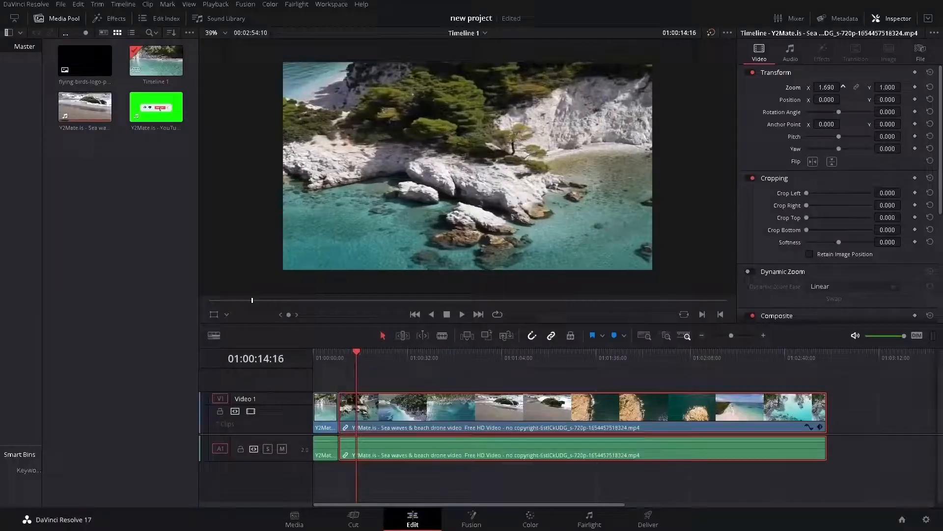
drag(826, 86, 904, 87)
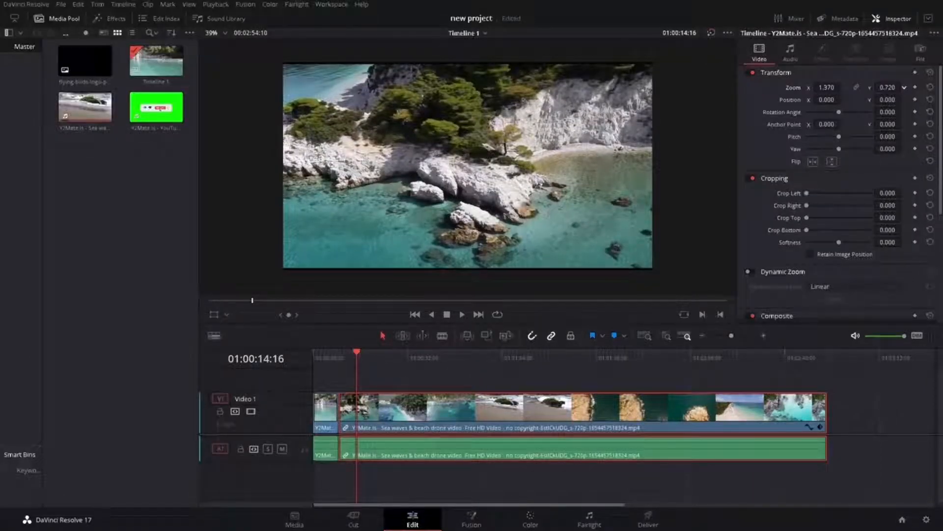
drag(904, 87, 892, 87)
click(930, 87)
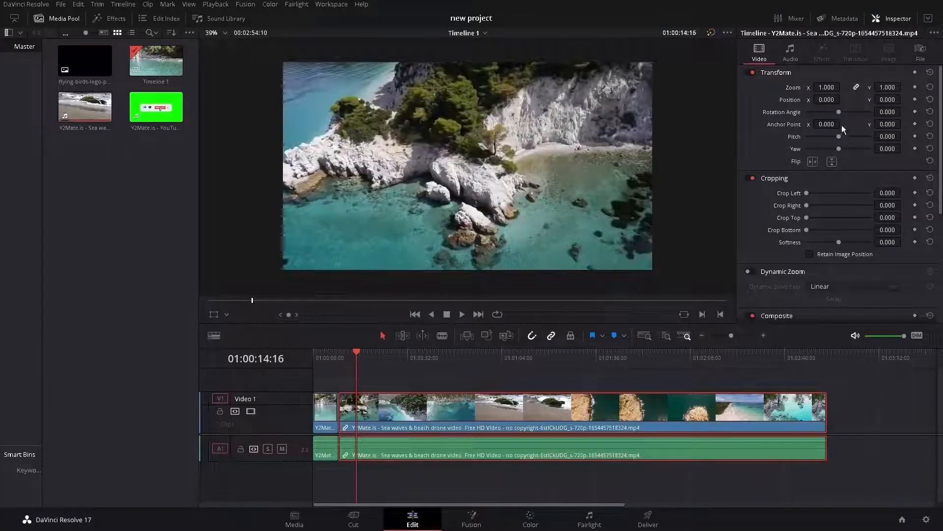
Try rotating the second clip to 85.190 degrees, reset the rotation, and look through the remaining video settings in the Inspector.
drag(838, 112, 865, 117)
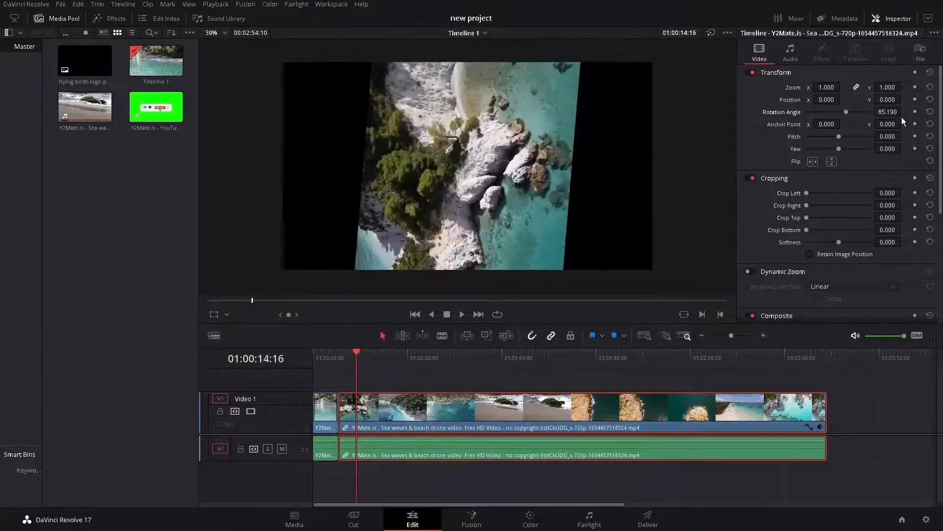
click(930, 112)
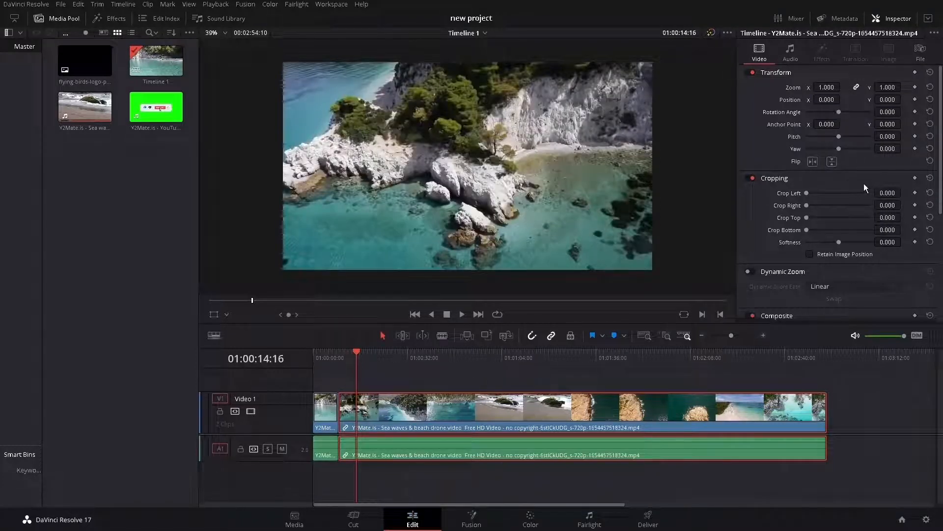
scroll(828, 241, down, 2)
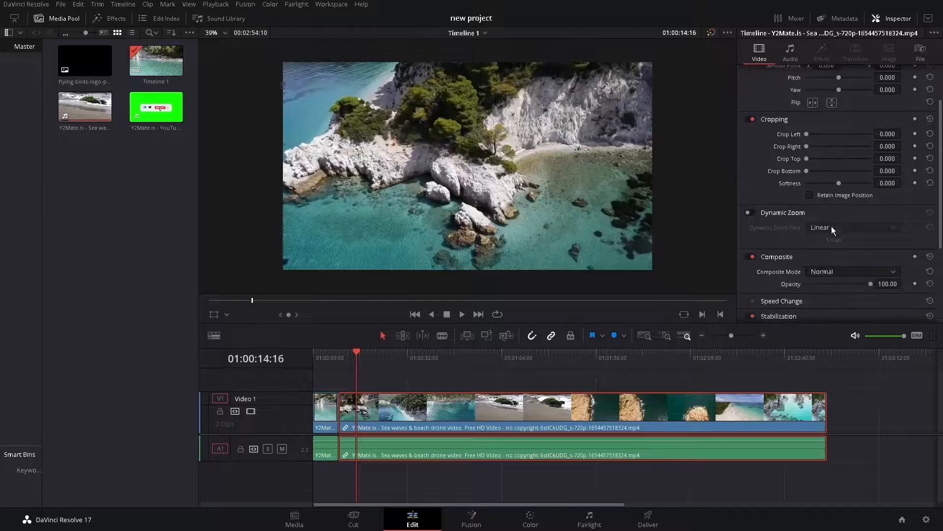
scroll(869, 229, down, 2)
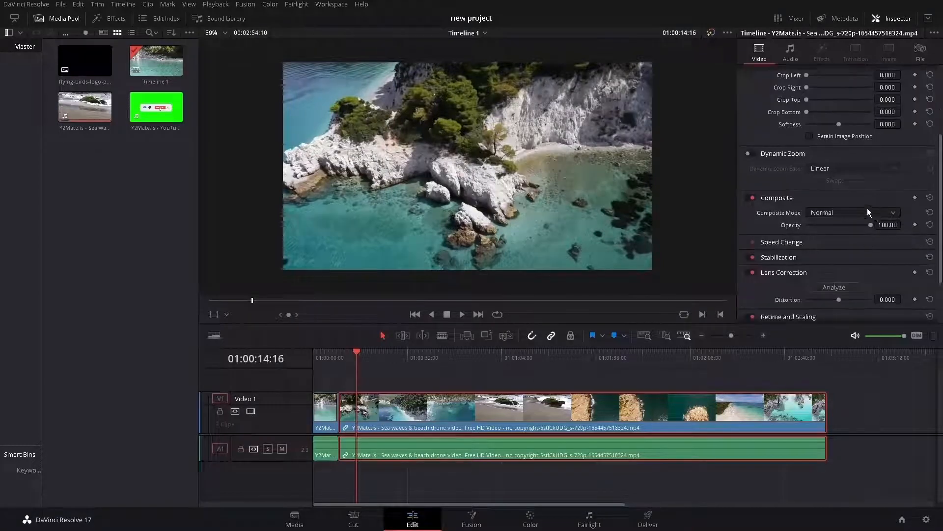
scroll(863, 203, down, 2)
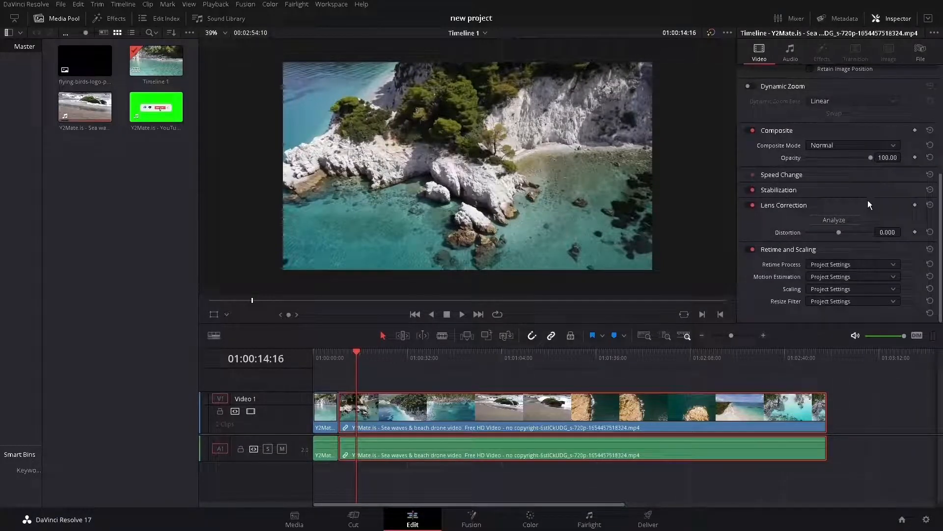
scroll(869, 202, up, 6)
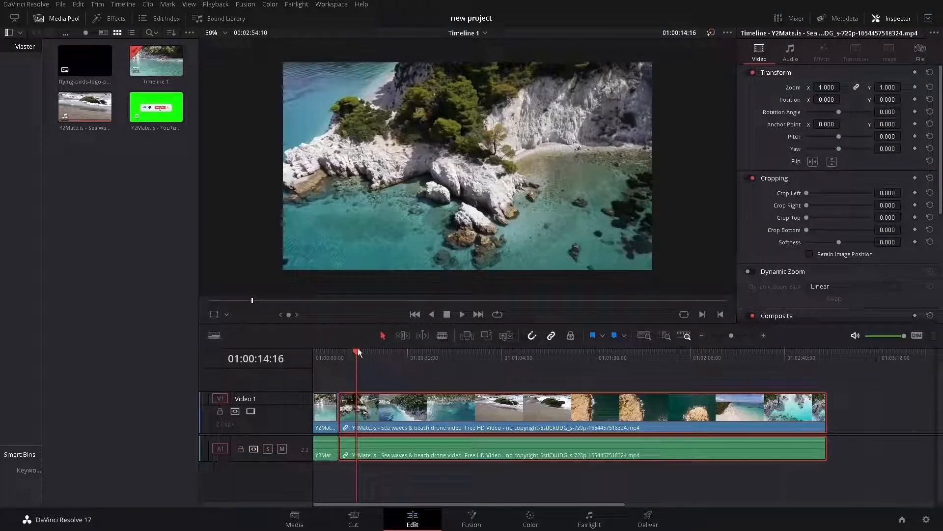
Split the second clip at about 01:00:32, increase the speed of the segment before the new cut, and play it back.
drag(357, 348, 409, 358)
key(Up)
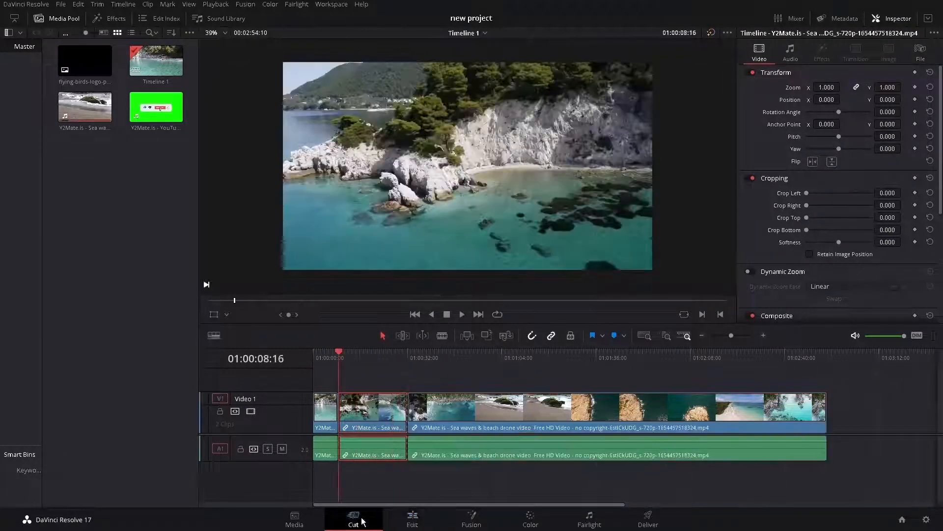
click(354, 518)
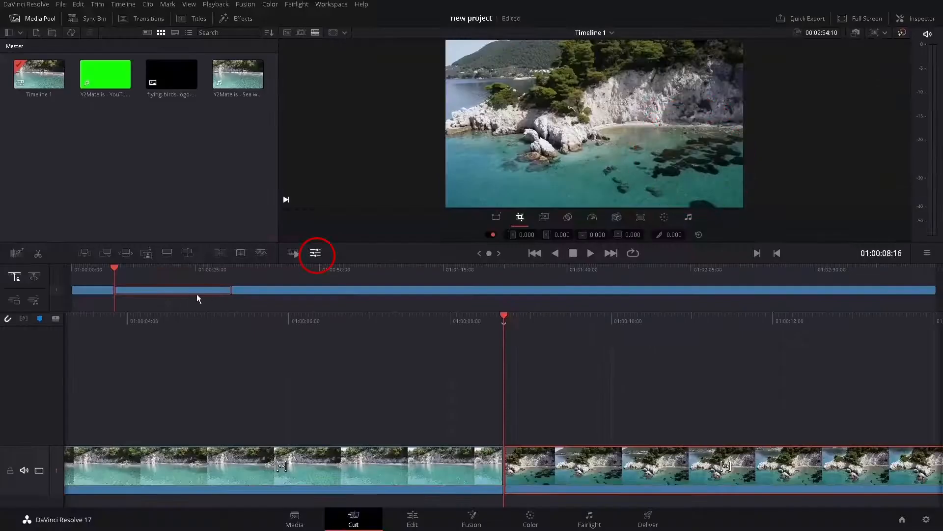
click(592, 217)
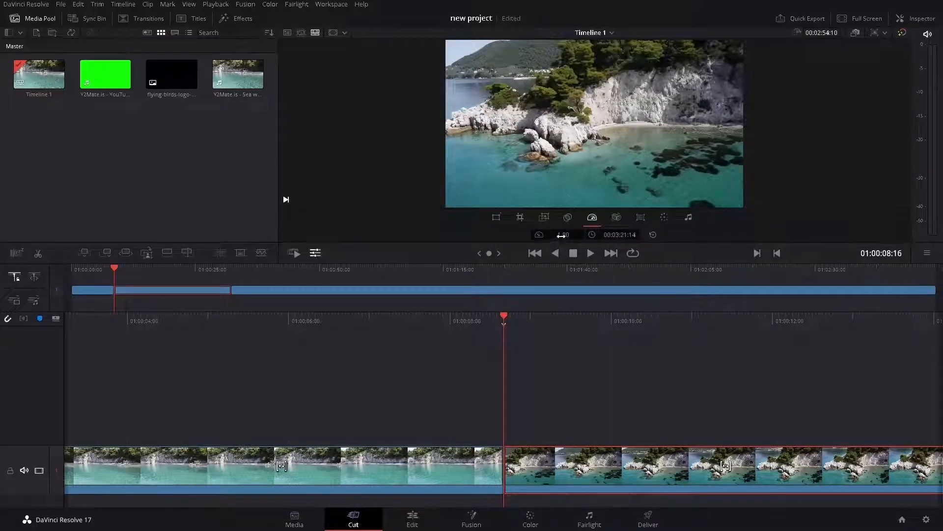
drag(561, 235, 575, 235)
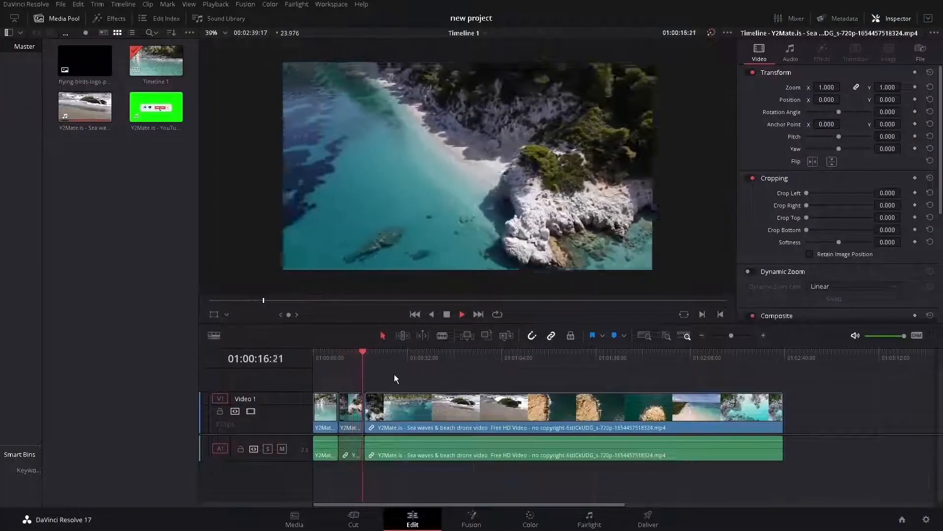
key(space)
Set the Timeline Proxy Mode to Quarter Resolution.
click(217, 4)
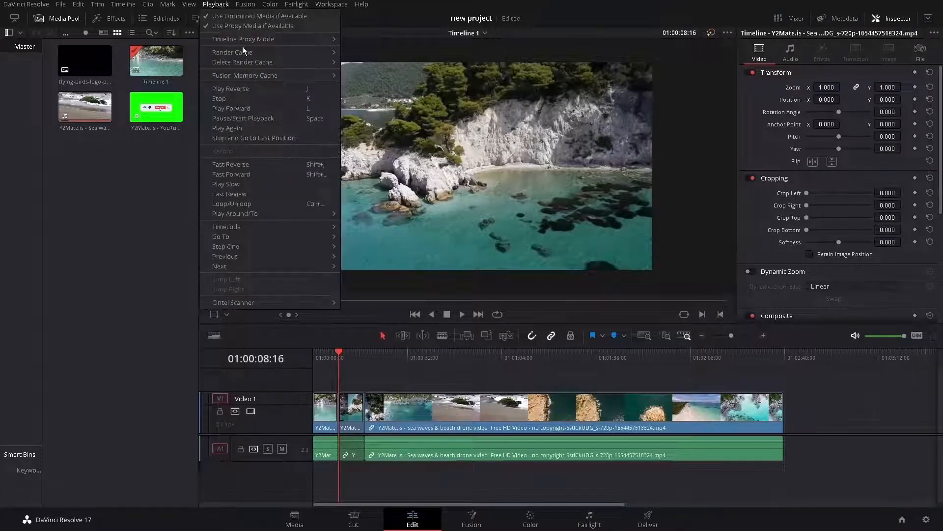
mouse_move(274, 37)
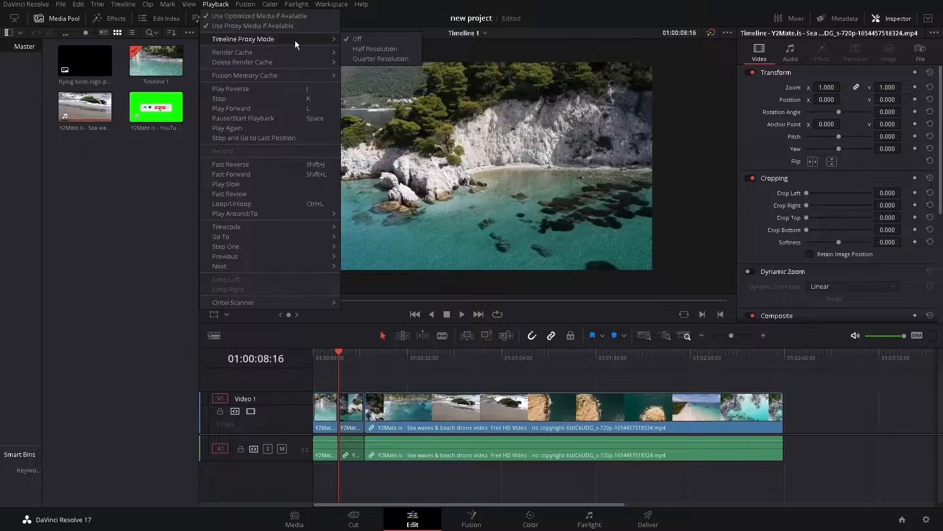
click(375, 59)
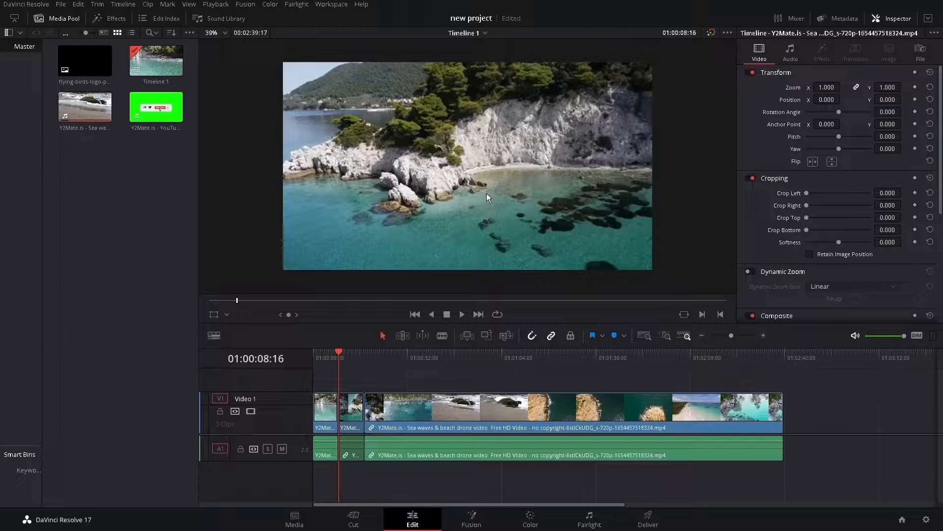
Show the effects library in place of the media pool and browse the video transitions with the playhead at 01:00:17:11.
click(363, 351)
click(116, 18)
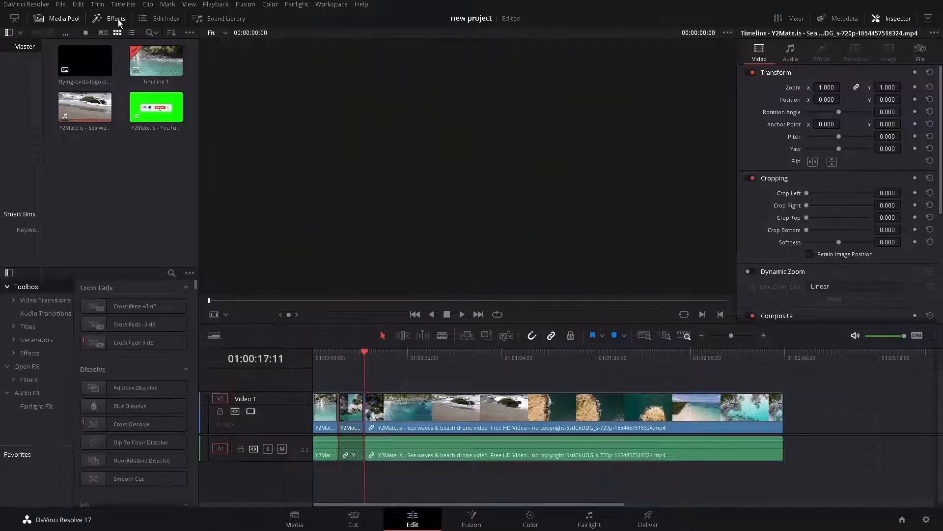
click(67, 19)
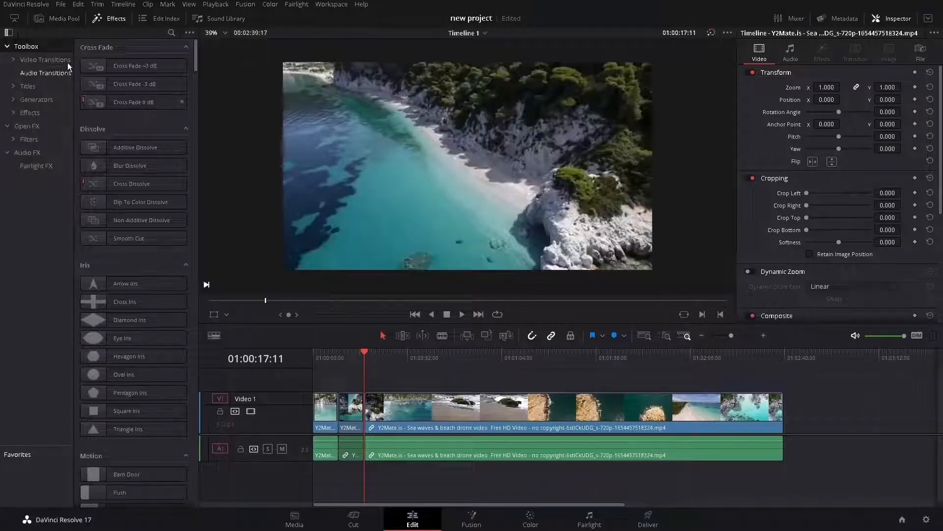
click(54, 60)
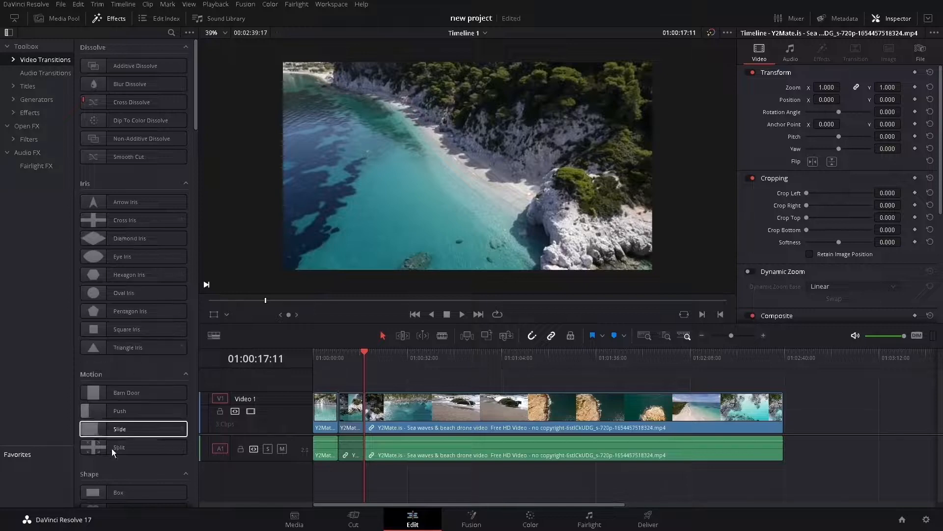
scroll(118, 443, down, 8)
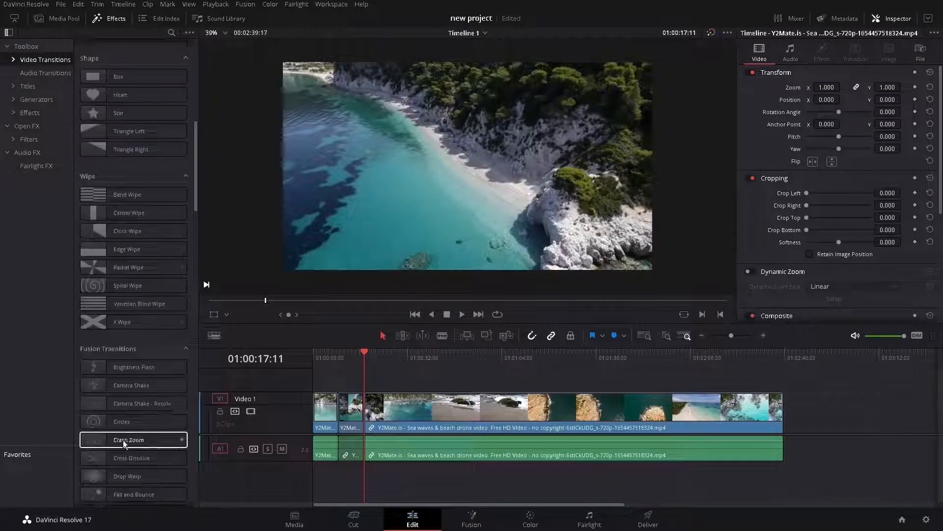
scroll(129, 368, down, 10)
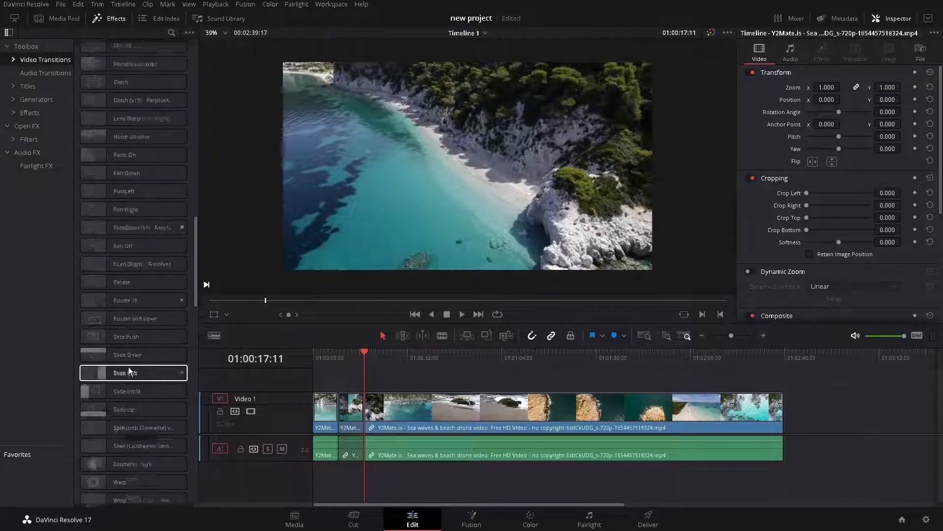
scroll(128, 368, down, 10)
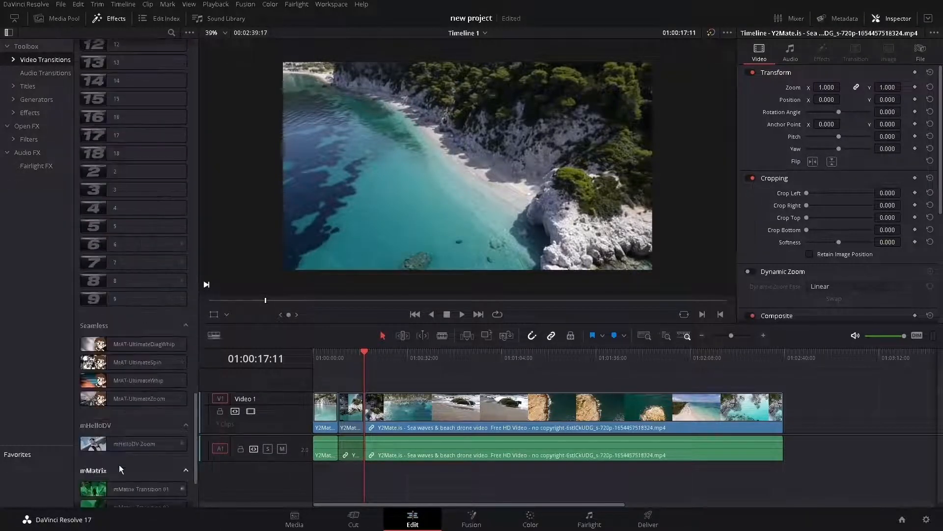
scroll(138, 323, up, 20)
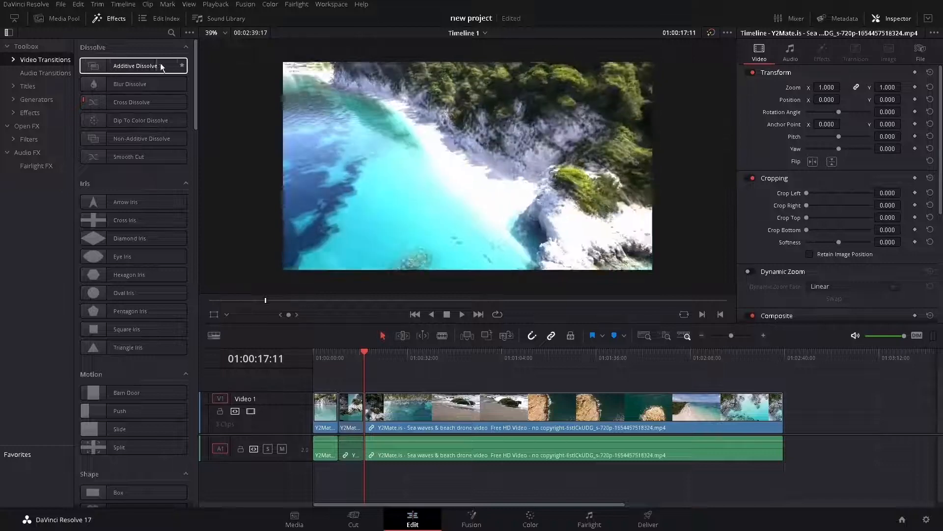
Add a Blur Dissolve transition at the cut between the sped-up segment and the last clip, and preview it.
click(122, 65)
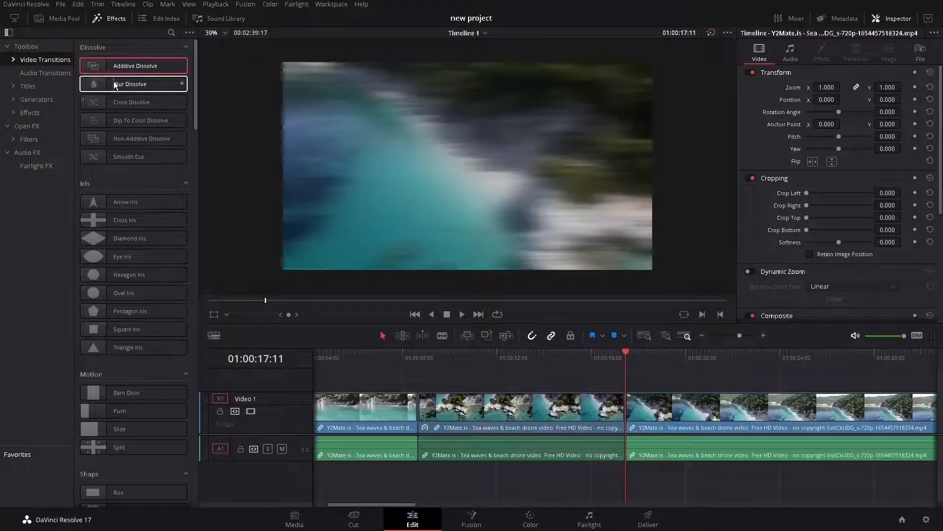
drag(114, 81, 625, 408)
click(603, 357)
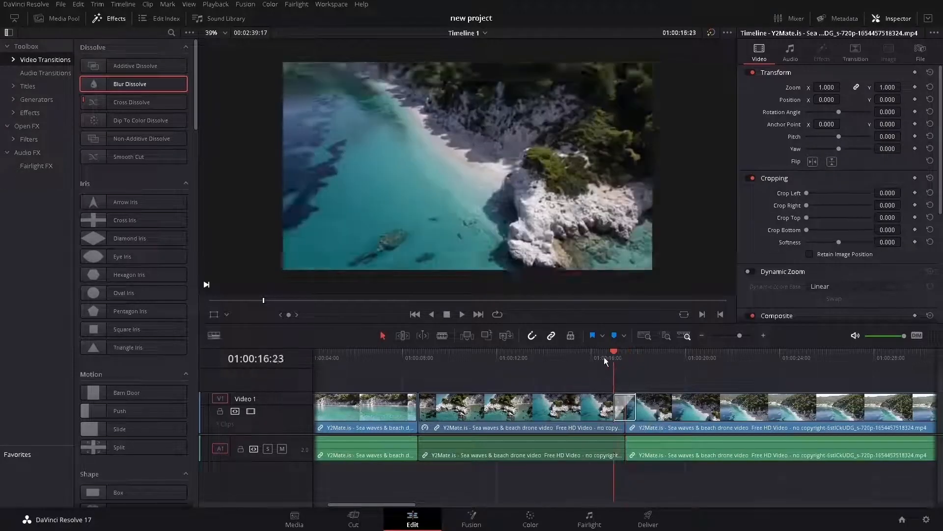
click(606, 355)
key(space)
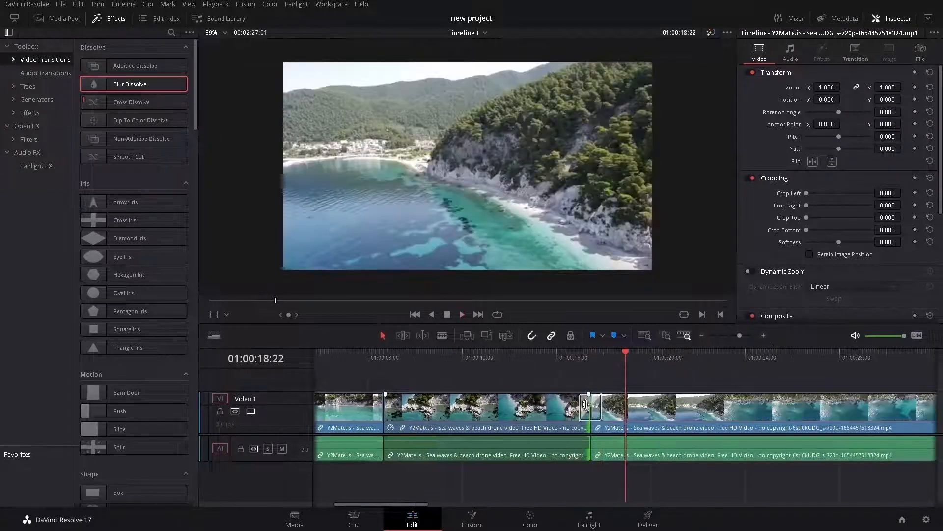
Lengthen the Blur Dissolve transition to 2.5 seconds and play it back.
click(763, 335)
click(571, 407)
drag(818, 101, 837, 101)
click(569, 362)
drag(807, 166, 766, 168)
click(524, 355)
key(space)
key(space)
Enlarge the timeline area to make room above the Video 1 track, keeping the effects library open.
click(701, 335)
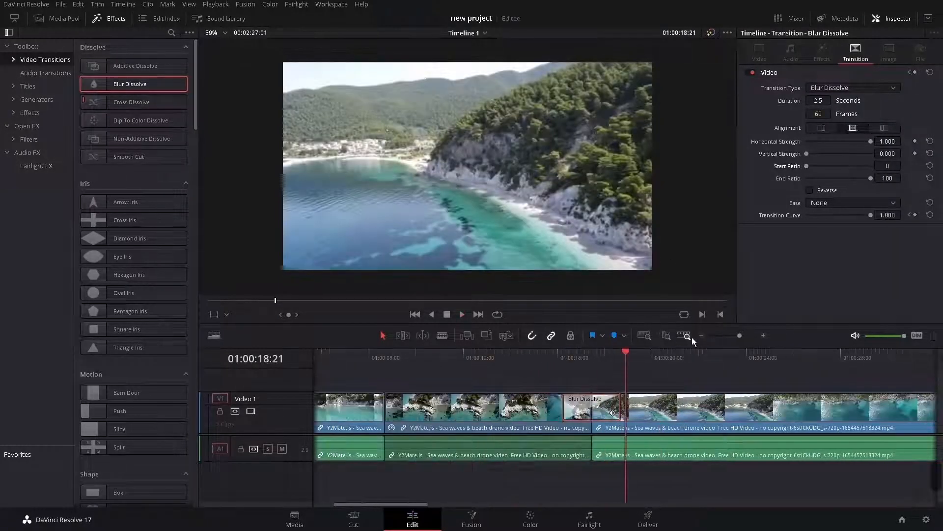
click(702, 335)
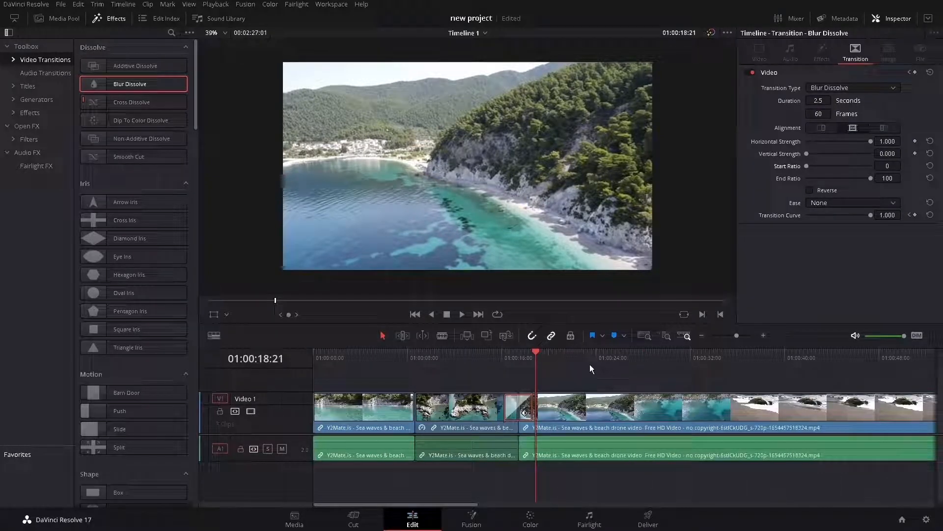
click(701, 335)
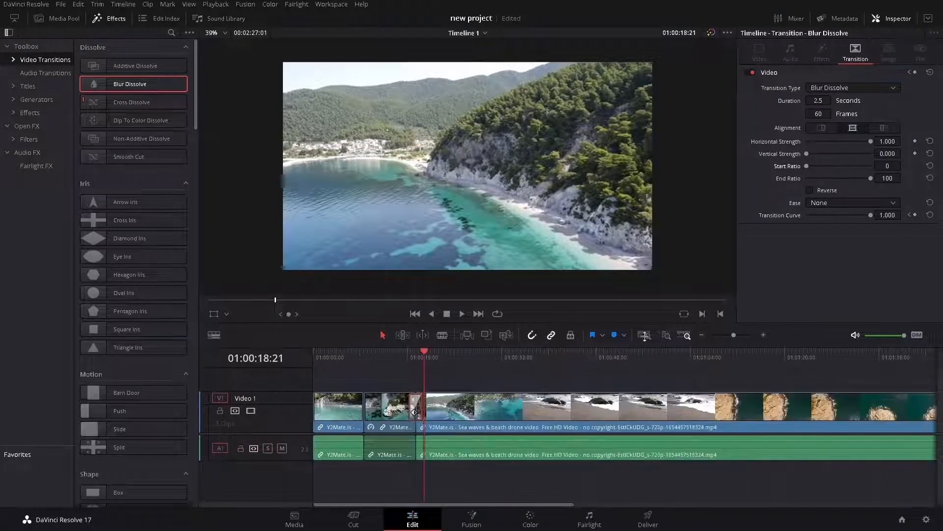
drag(393, 325, 383, 254)
click(109, 20)
click(100, 18)
Search the effects for "text" and place the basic Text title on a new track above Video 1 at 01:00:18:21.
click(171, 32)
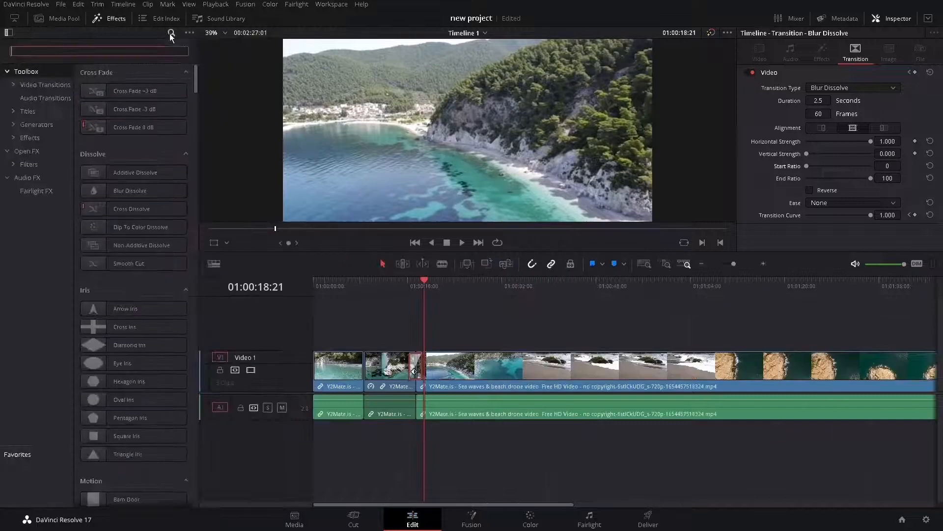
text(text)
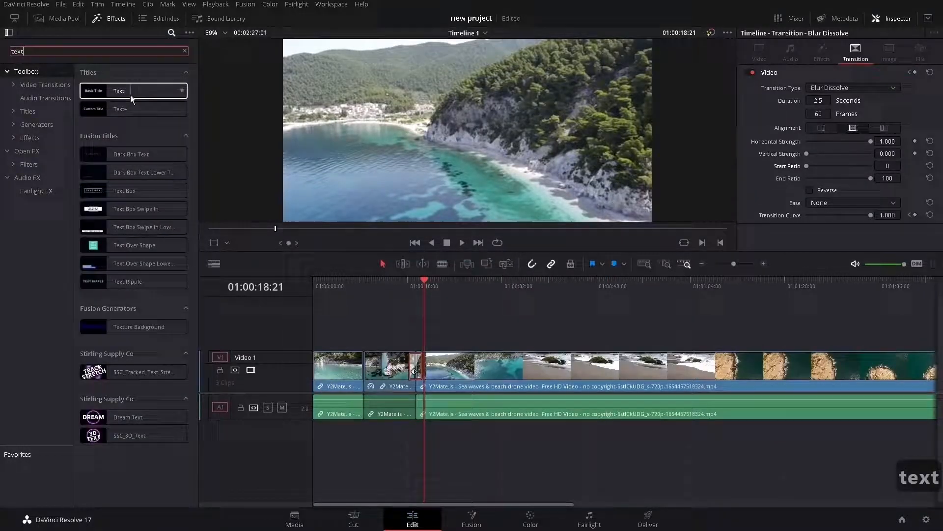
click(151, 124)
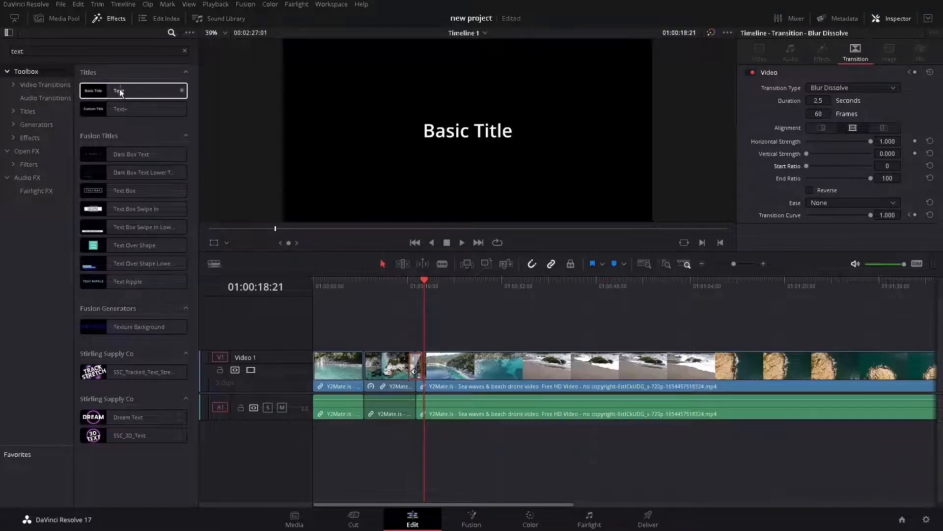
drag(126, 94, 426, 332)
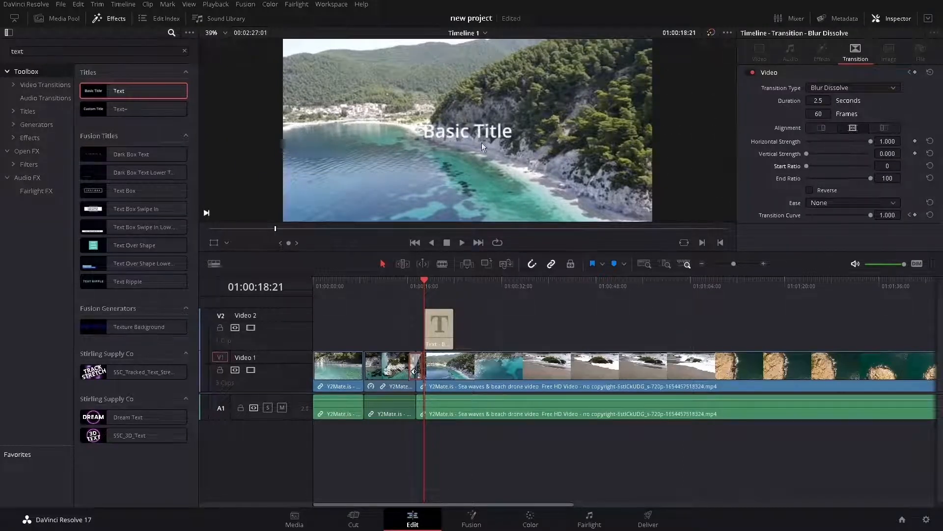
Replace the title's default wording with "this is a text".
click(443, 332)
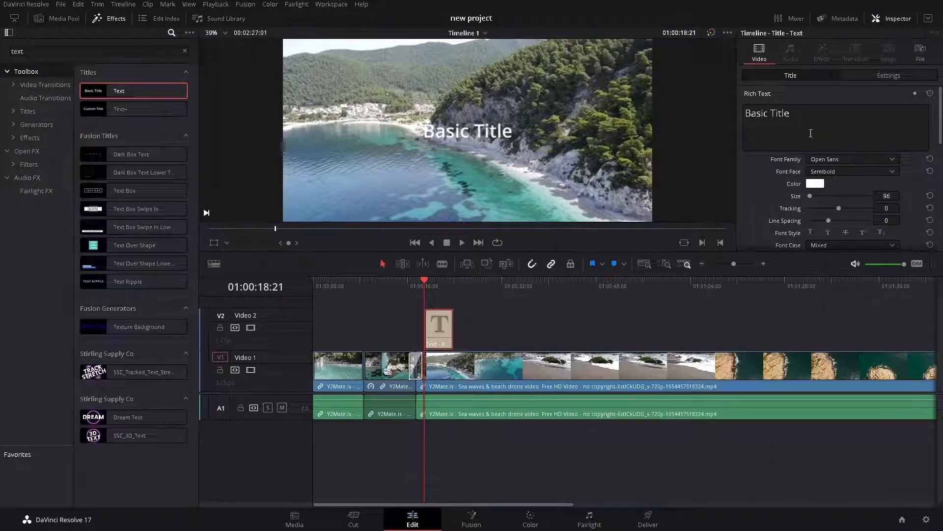
drag(811, 133, 736, 113)
text(this is a te)
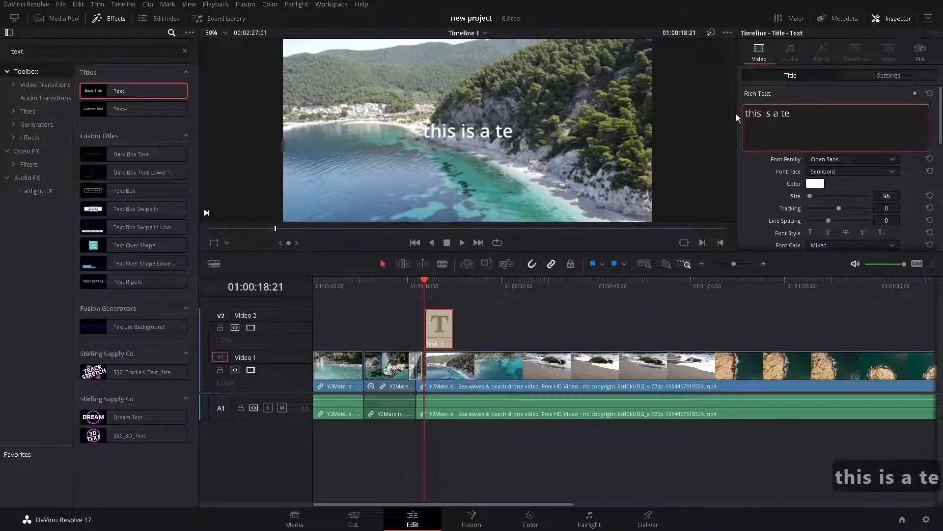
text(xt)
Format the word "text" in the title as MS Serif Bold, try changing its size, and undo the last changes.
click(830, 158)
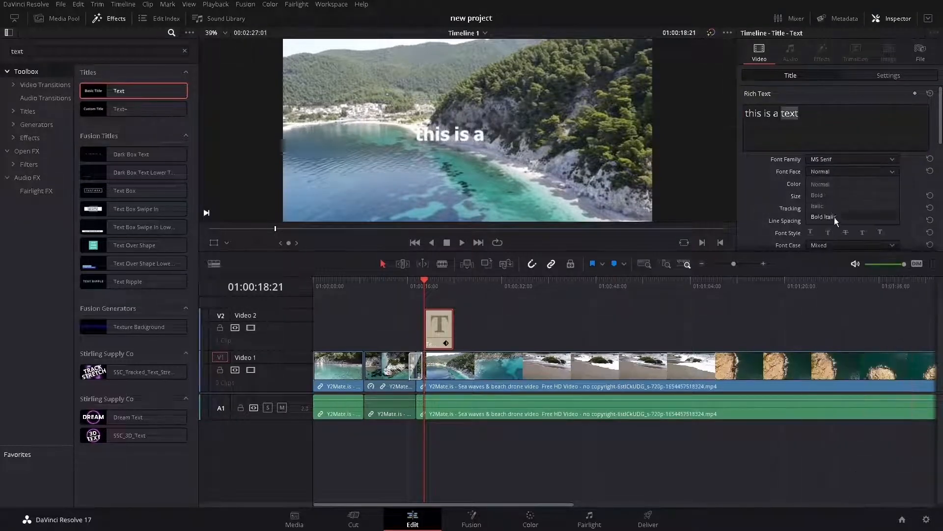
click(831, 196)
drag(811, 196, 791, 199)
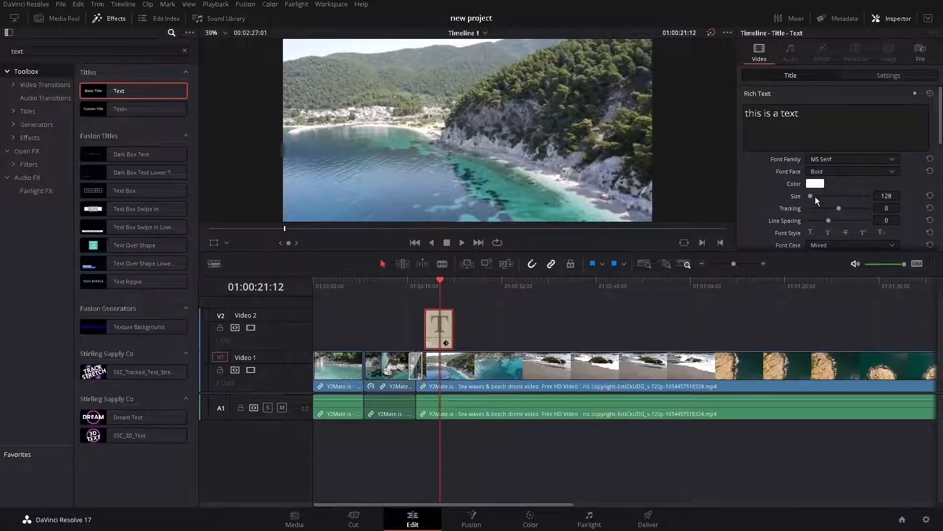
key(ctrl+z)
key(ctrl+z)
Add a second line reading "new" to the title.
click(828, 114)
key(Return)
text(new)
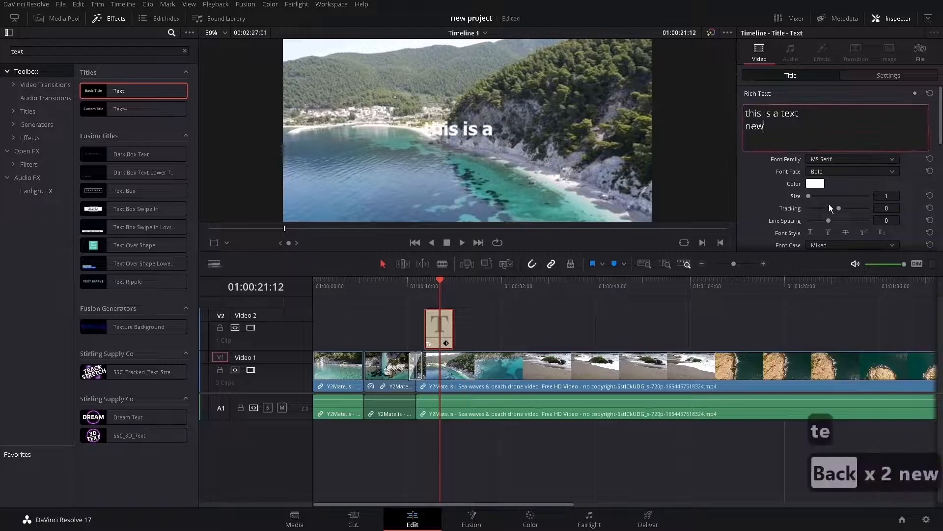
Try different tracking and line spacing on the title, and change its text color to yellow.
drag(839, 208, 853, 208)
drag(828, 220, 853, 222)
drag(853, 221, 819, 221)
click(815, 184)
click(930, 208)
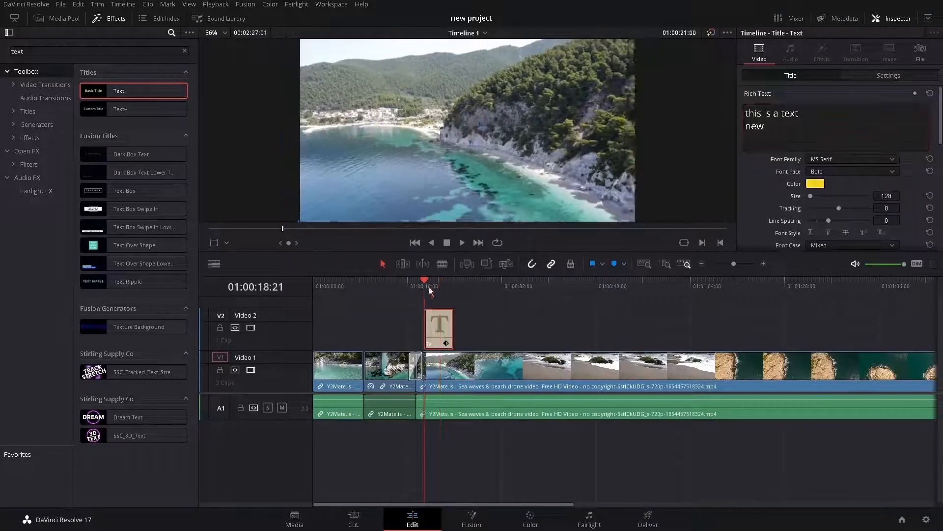
At the title's start, add a second line reading "new" and try its stroke and background settings.
click(852, 159)
click(818, 124)
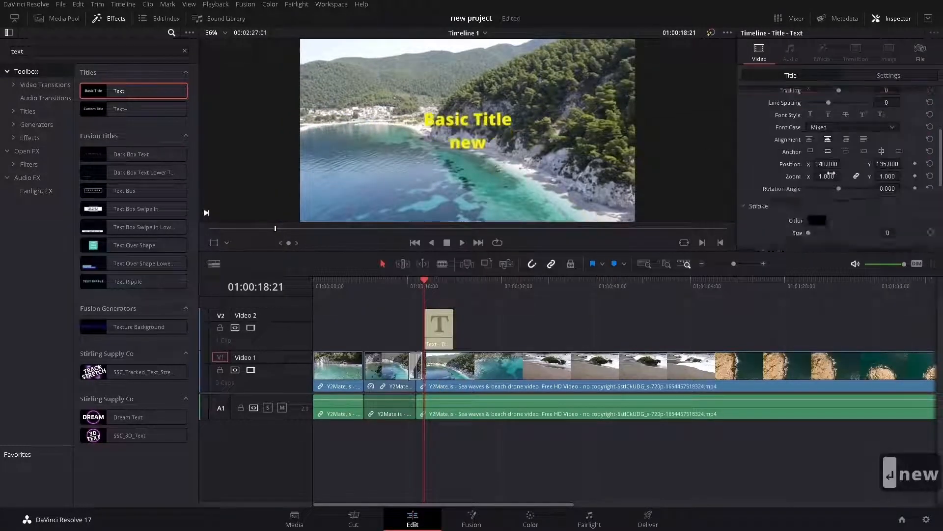
click(816, 187)
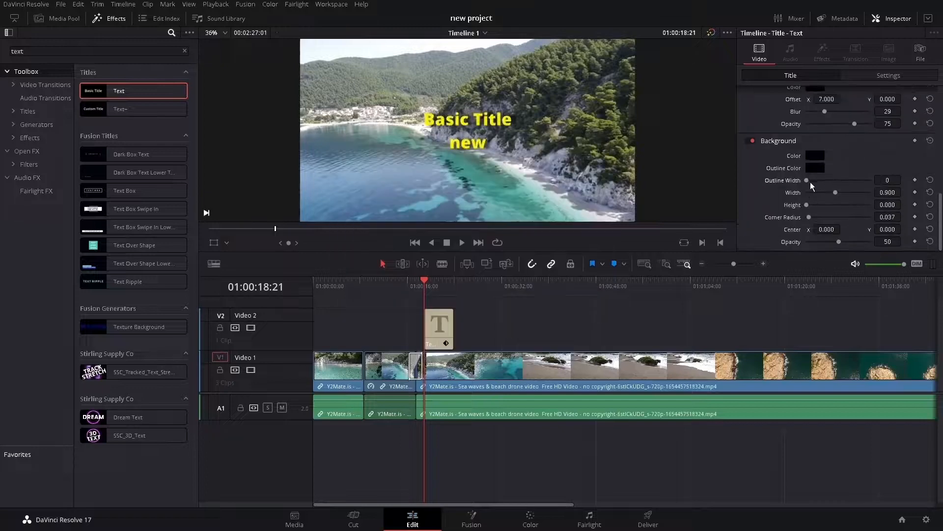
drag(806, 205, 825, 217)
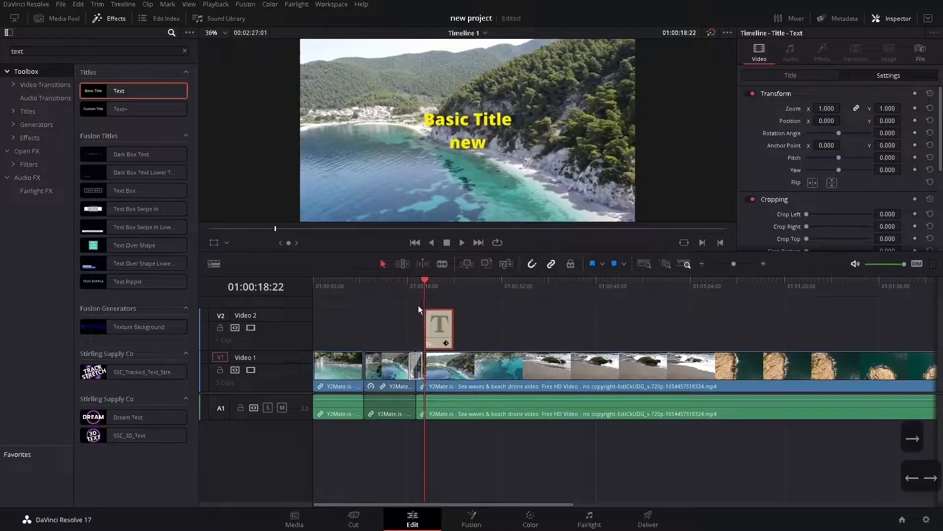
Keyframe the title's zoom on its first frame, 01:00:18:21, with a value of 0.610.
key(Left)
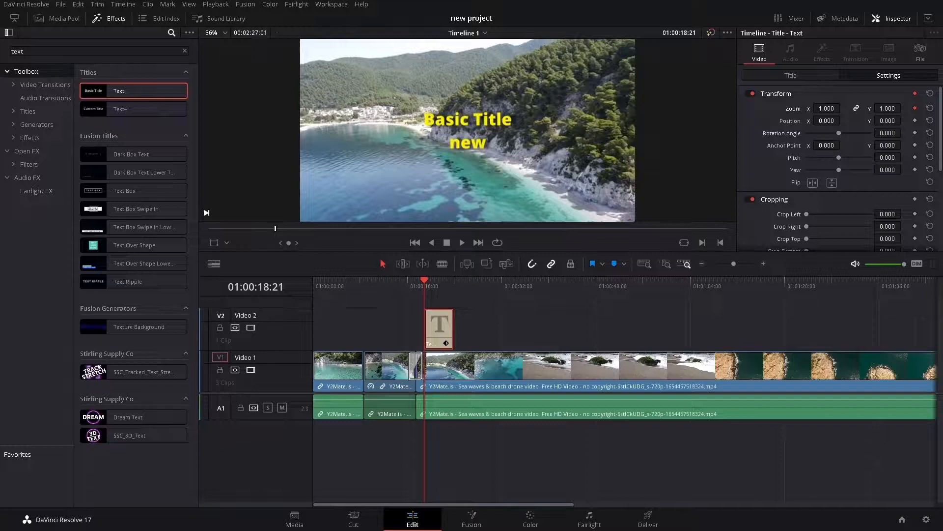
drag(835, 108, 844, 108)
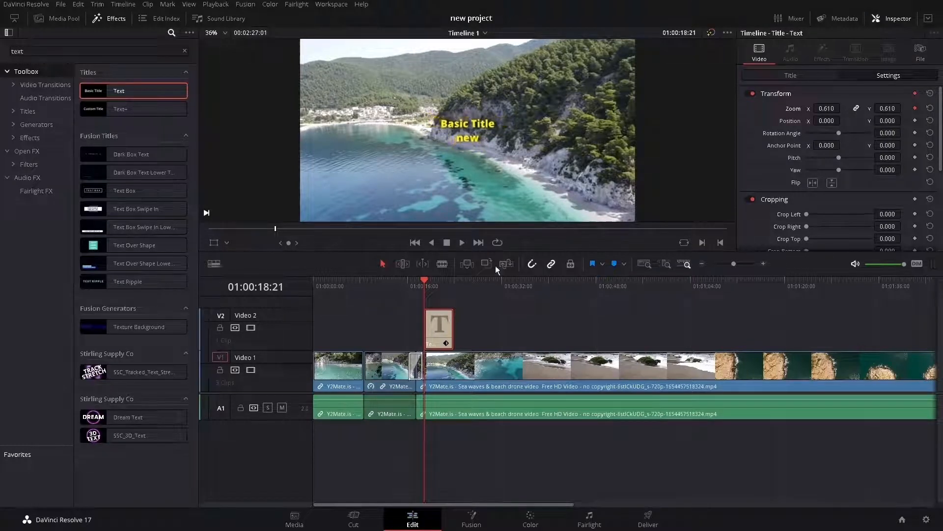
Add a second zoom keyframe to the title at 01:00:19:19 with a value of 1.380.
key(Right)
key(Right)
key(Right)
key(Right)
key(Right)
key(Right)
key(Right)
key(Right)
key(Right)
key(Right)
key(Right)
key(Right)
key(Right)
key(Right)
key(Right)
key(Right)
key(Right)
key(Right)
key(Right)
key(Right)
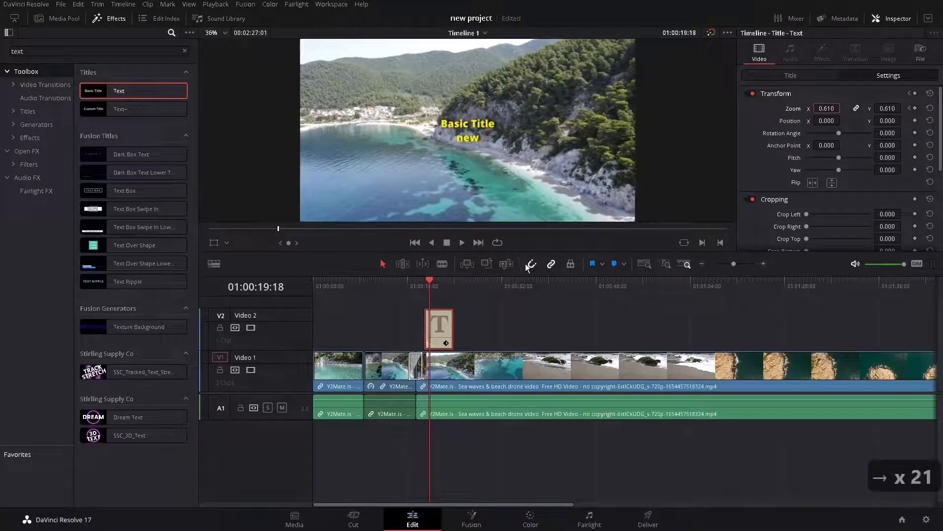
key(Right)
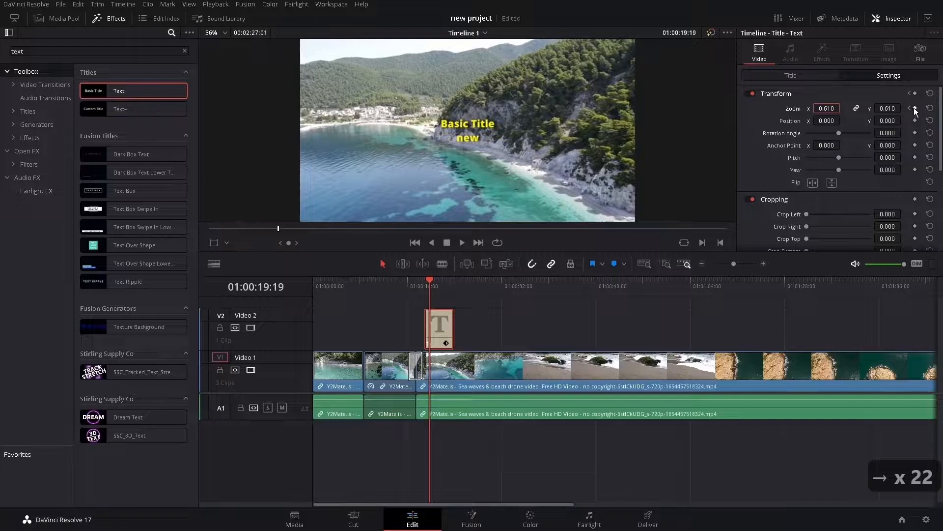
click(915, 108)
drag(829, 107, 830, 110)
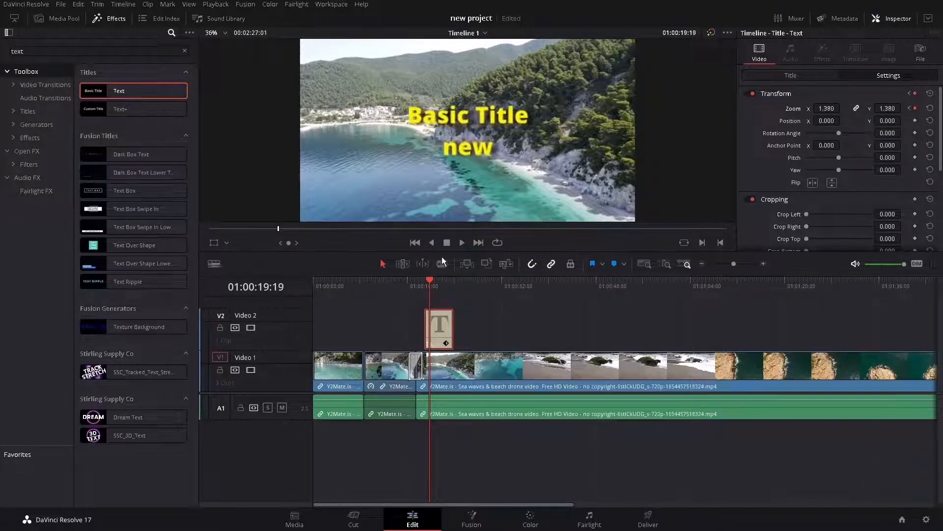
Review the title's zoom animation with its keyframe curve and step between the two zoom keyframes.
click(425, 280)
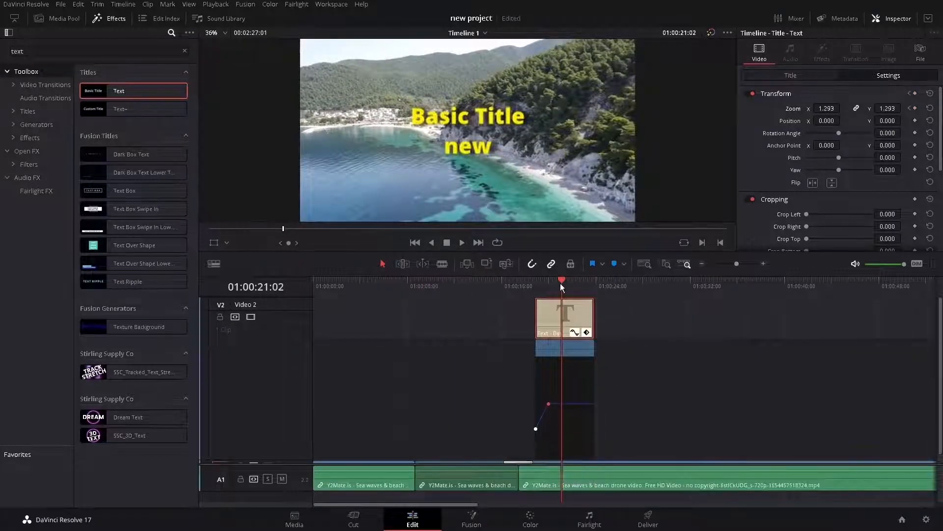
drag(562, 288, 559, 288)
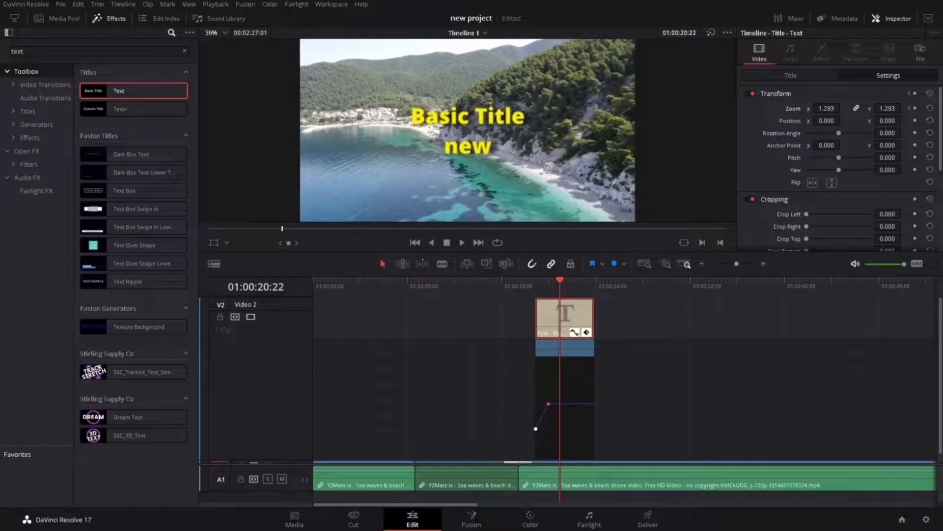
click(910, 109)
click(910, 109)
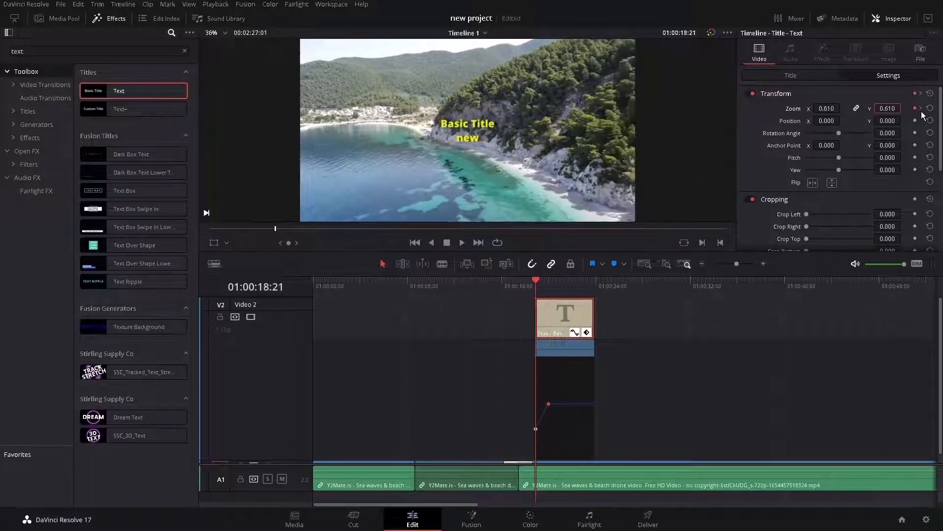
click(922, 109)
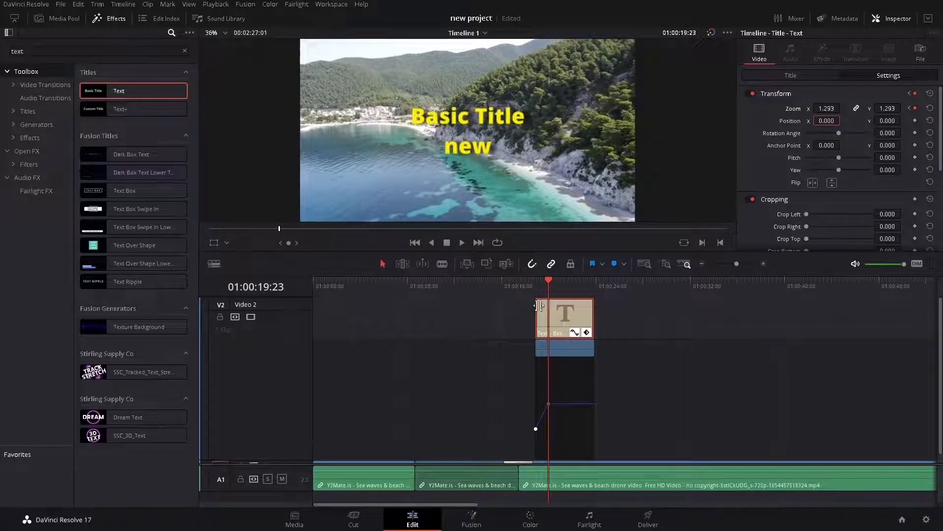
Undo the last zoom keyframe changes on the title and split the Video 1 clip at 01:00:23:21.
key(ctrl+z)
key(ctrl+z)
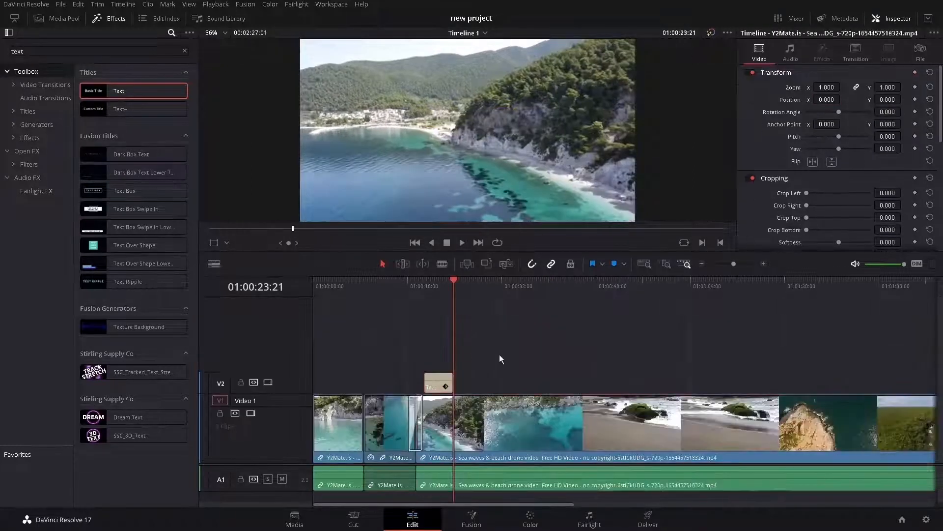
click(438, 387)
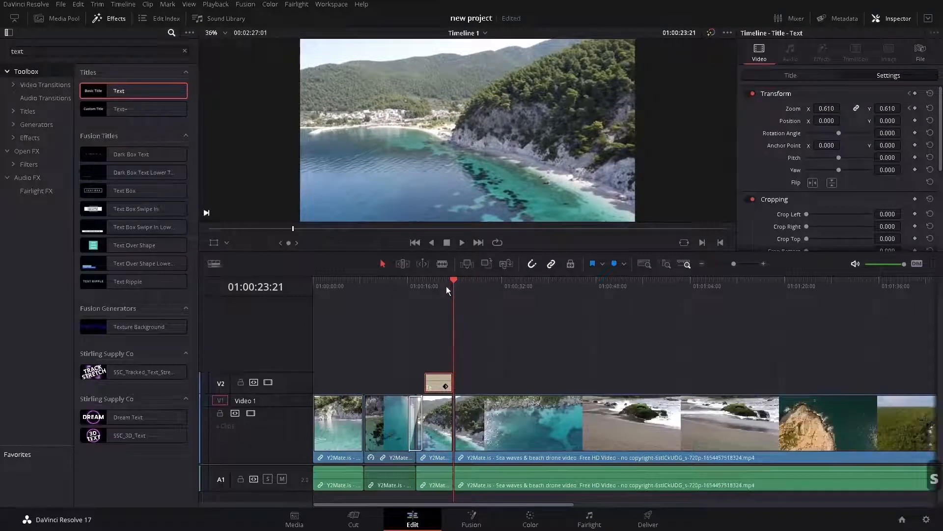
Try ripple-deleting the title on V2, undo that, and delete the title without closing the gap.
click(445, 286)
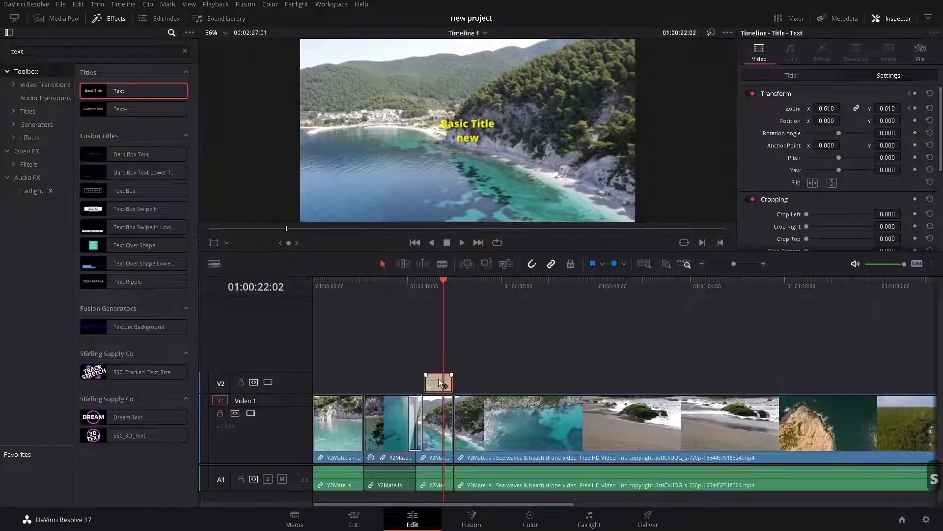
key(Delete)
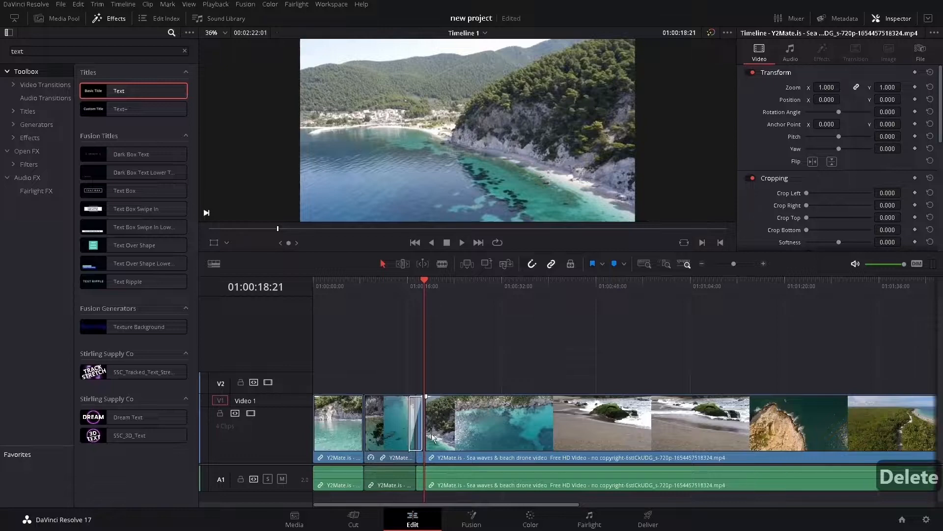
key(ctrl+z)
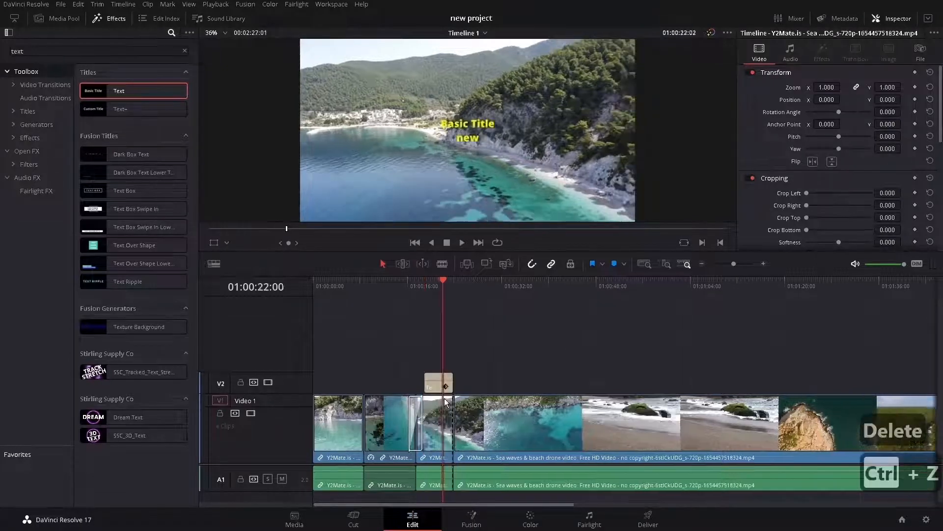
key(BackSpace)
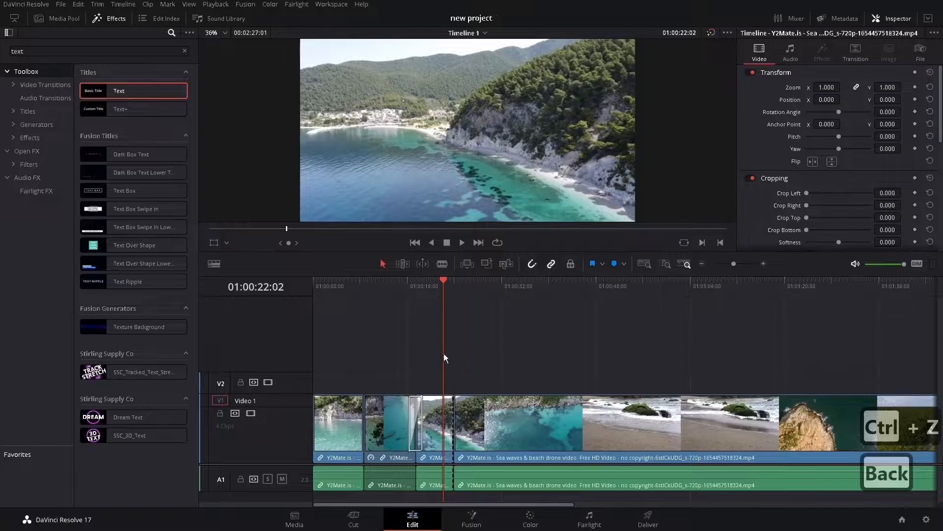
Try locking Video 1 and moving a clip, and switch the track's video off and on again.
click(251, 412)
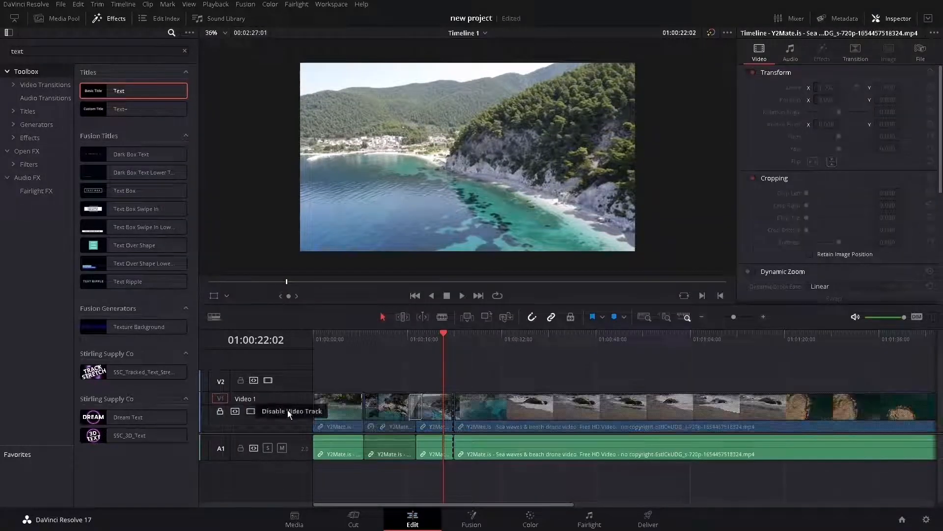
drag(486, 411, 482, 449)
key(ctrl+z)
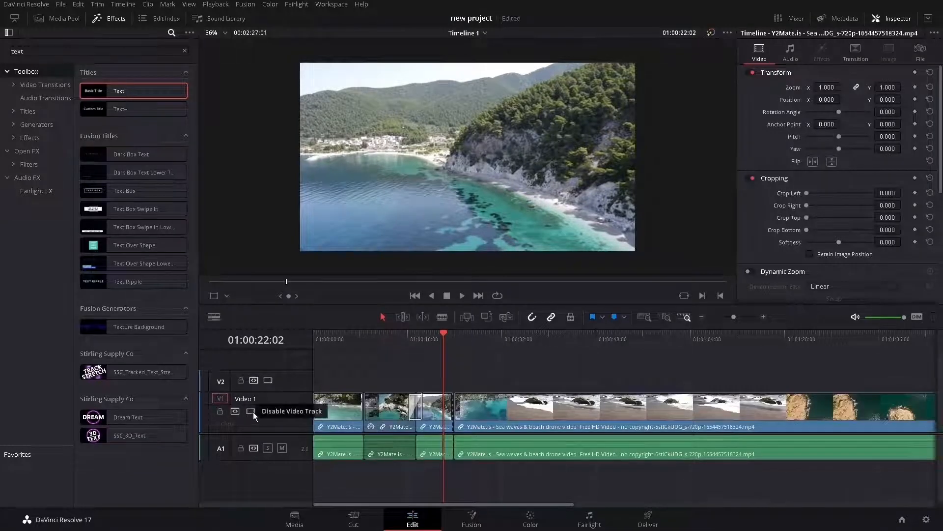
click(250, 411)
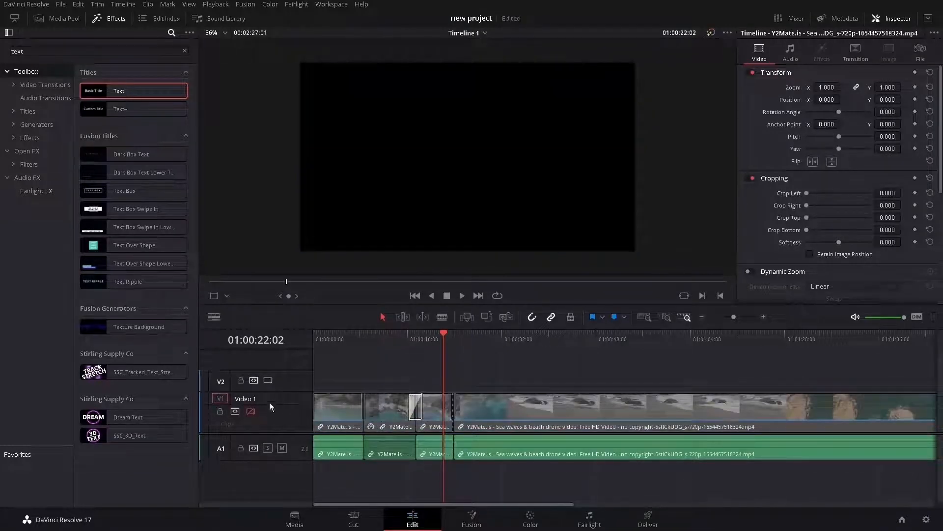
click(251, 411)
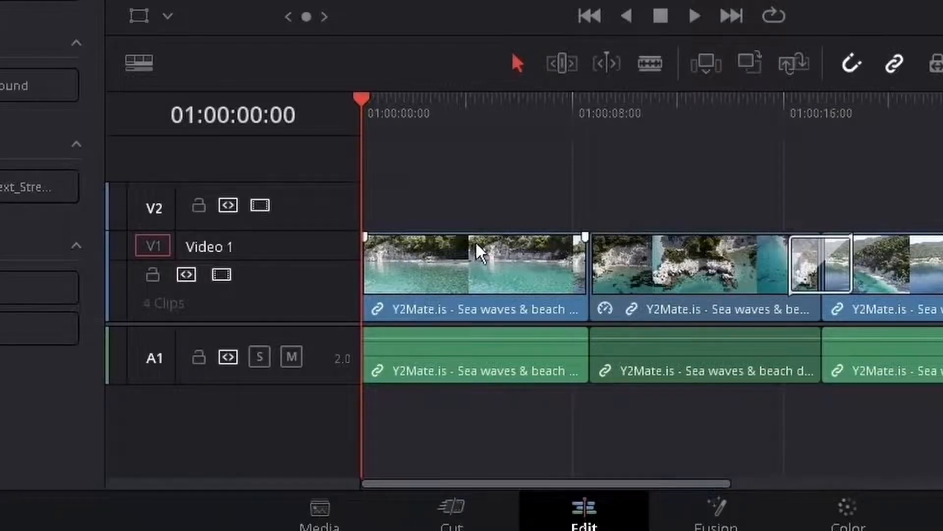
Add a fade-in to the start of the first Video 1 clip and preview it.
drag(362, 238, 411, 237)
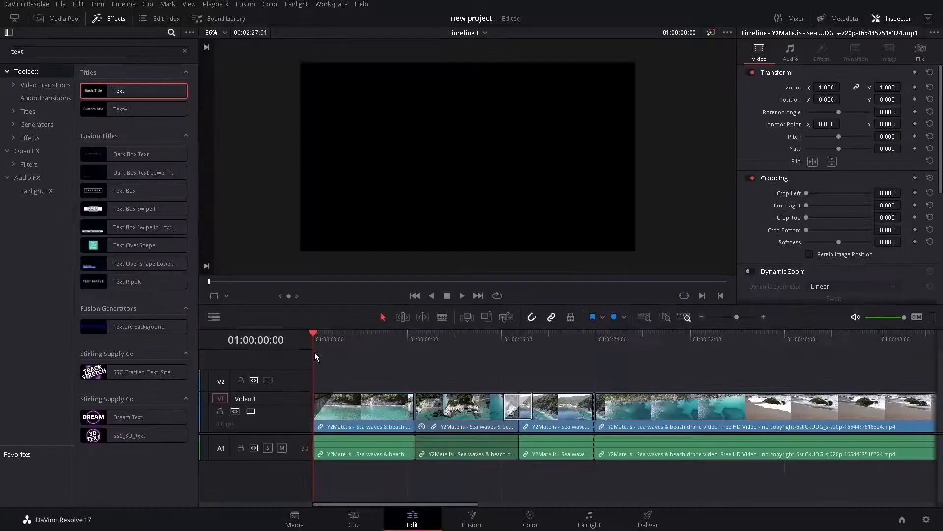
key(space)
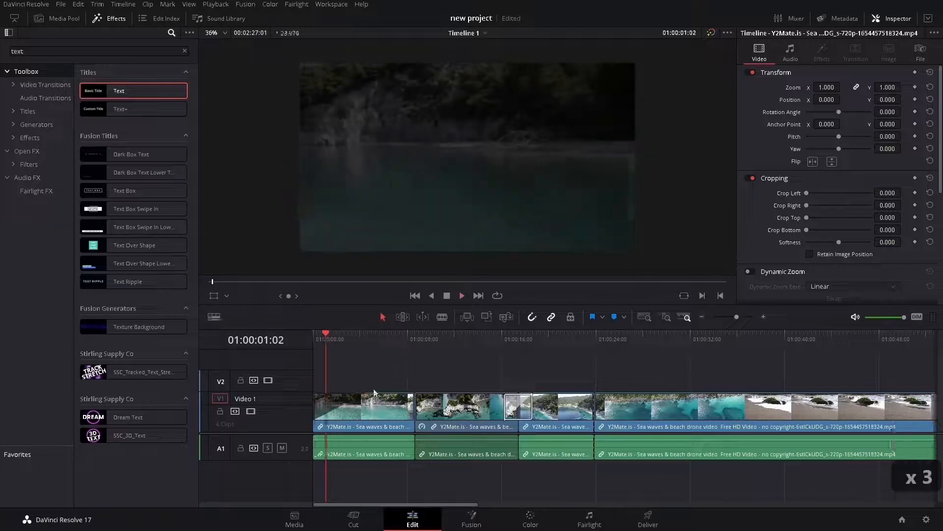
key(Home)
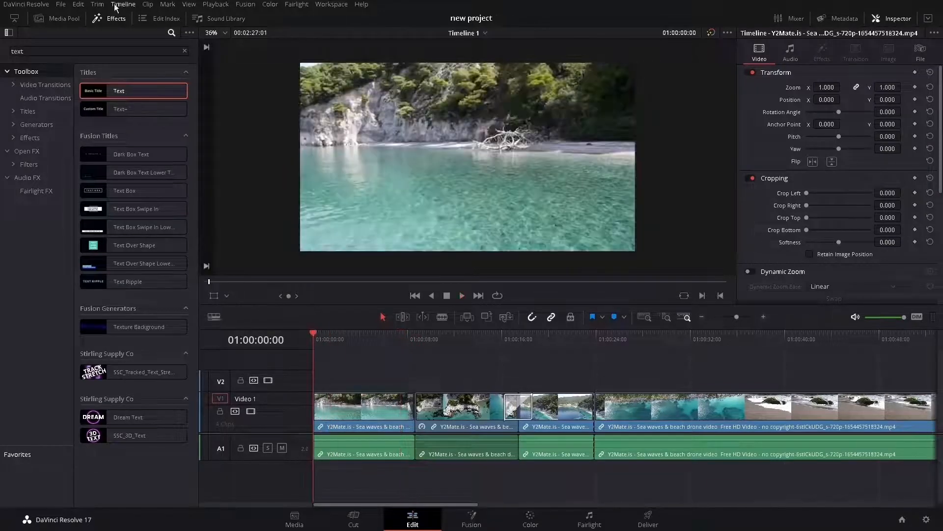
Place the green-screen subscribe button clip on a new track above V2 at the timeline's start.
click(56, 18)
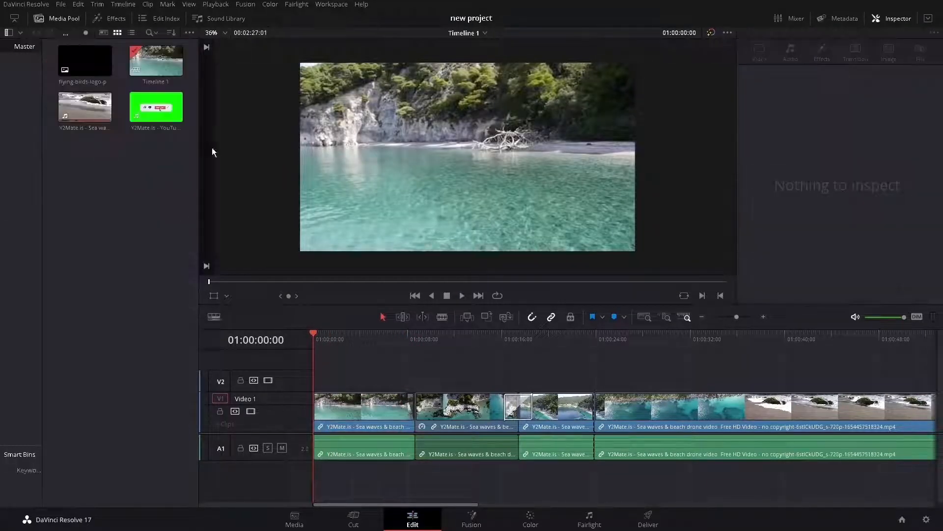
drag(156, 107, 404, 374)
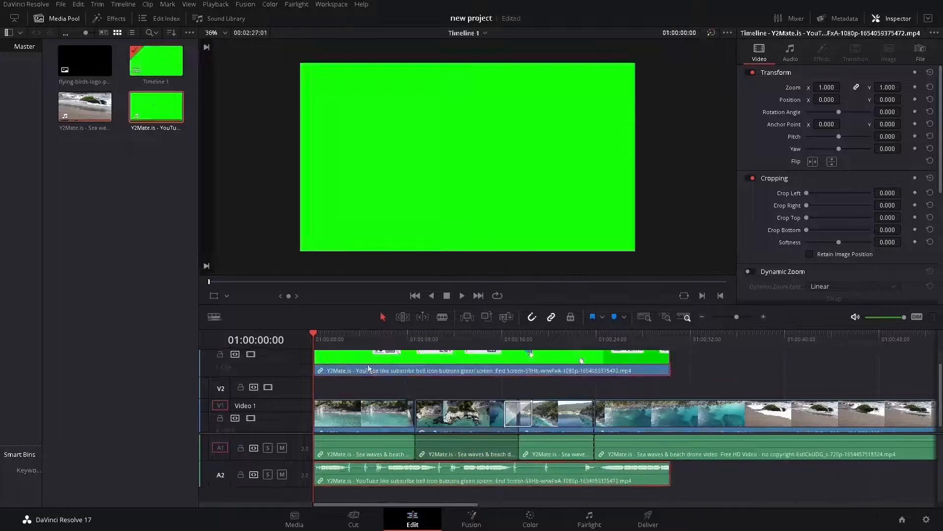
Scale the green-screen clip to 0.500, position it at X -116, Y -61, and move the playhead to 01:00:02:17.
drag(837, 87, 811, 87)
drag(887, 99, 843, 99)
drag(314, 334, 345, 334)
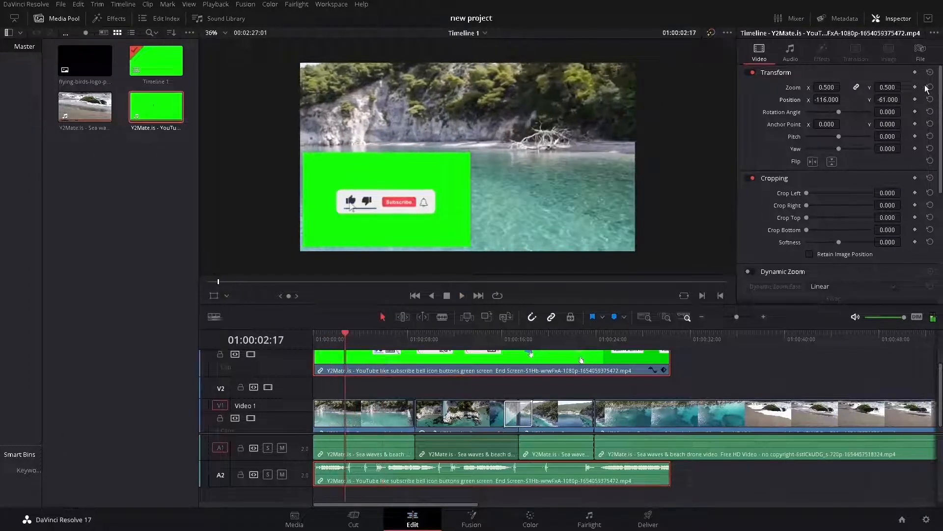
In Fusion, insert a Delta Keyer between MediaIn1 and MediaOut1 and sample the clip's green as its background color.
click(473, 522)
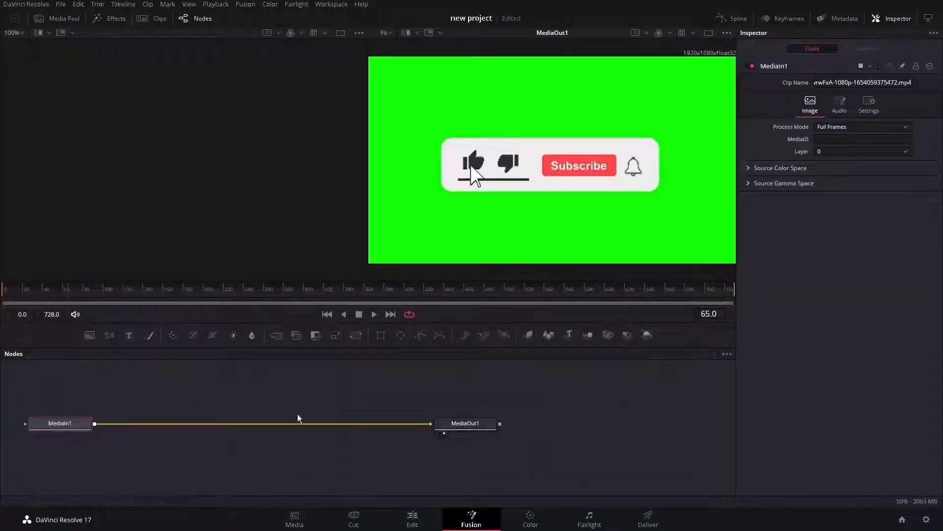
key(d)
key(ctrl+space)
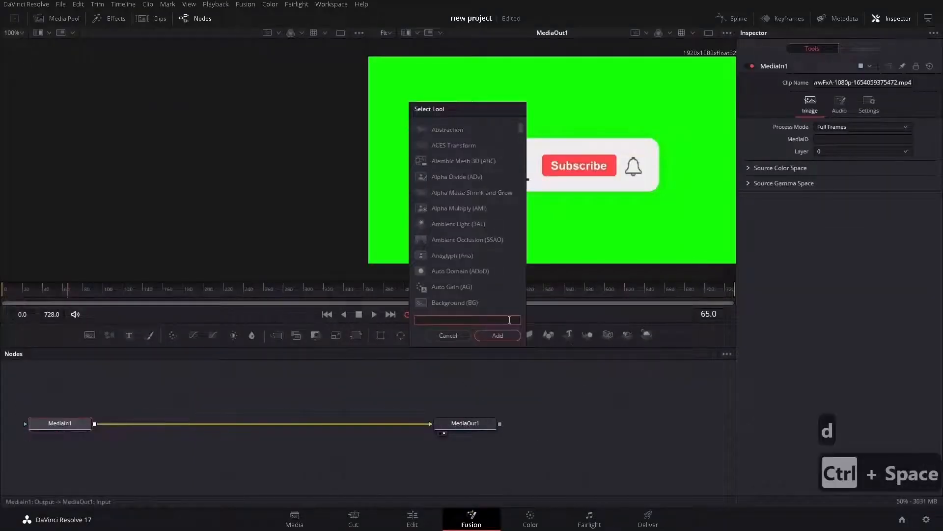
text(de)
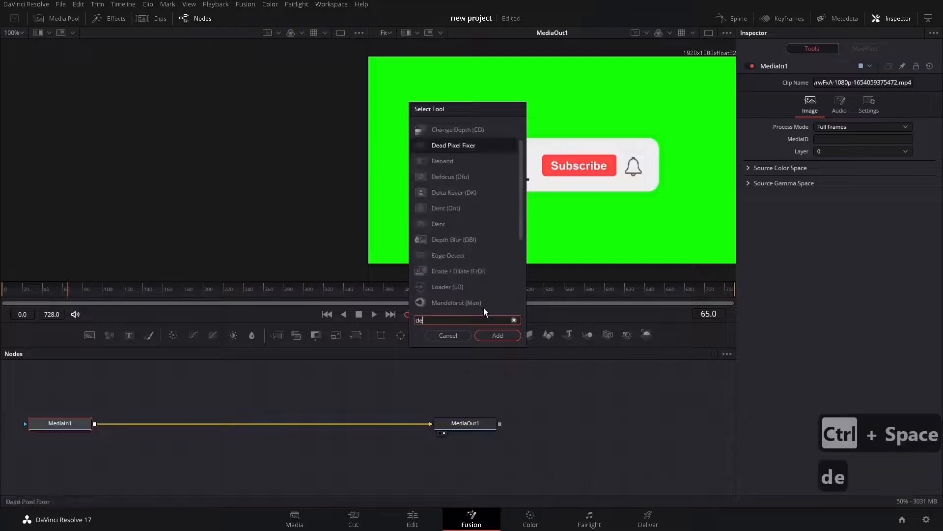
text(lta Keyer)
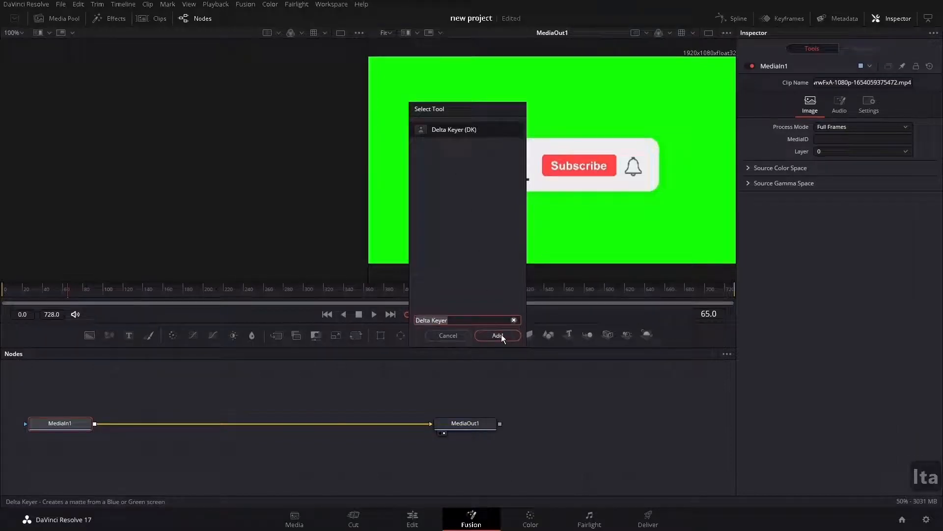
click(499, 335)
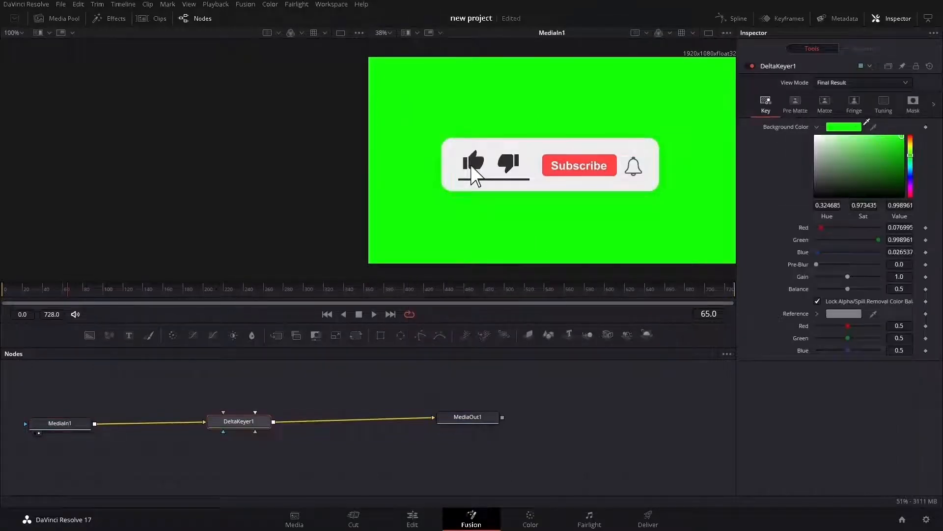
drag(802, 122, 579, 117)
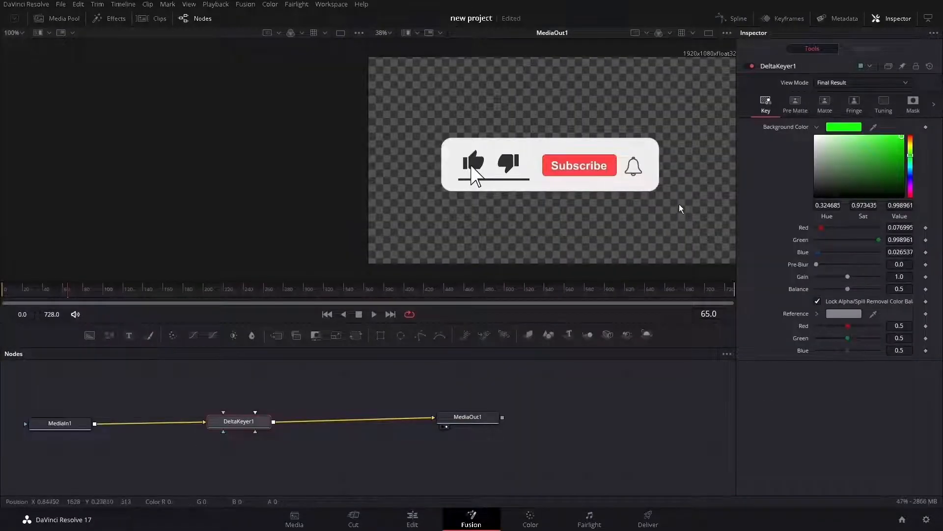
Try changing the Delta Keyer's background color, undo the change, and look through its Mask settings.
drag(821, 228, 806, 228)
key(ctrl+z)
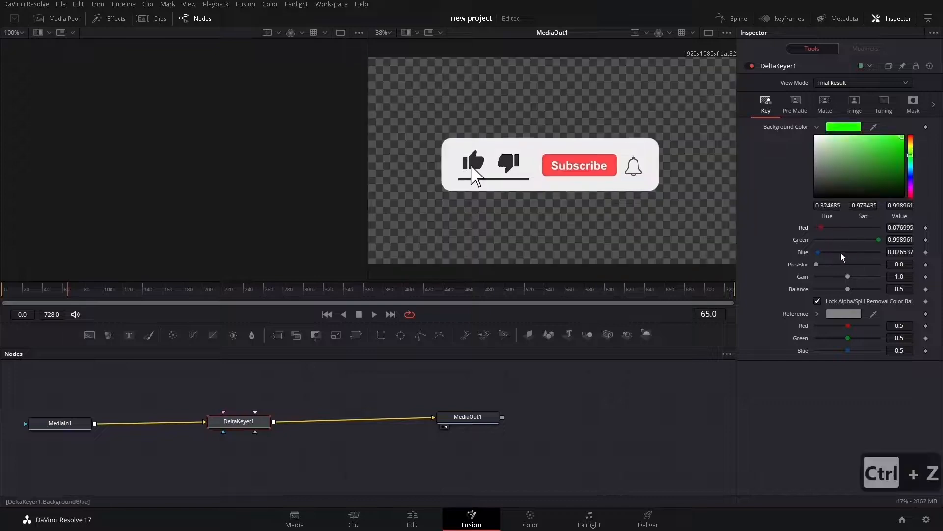
click(913, 104)
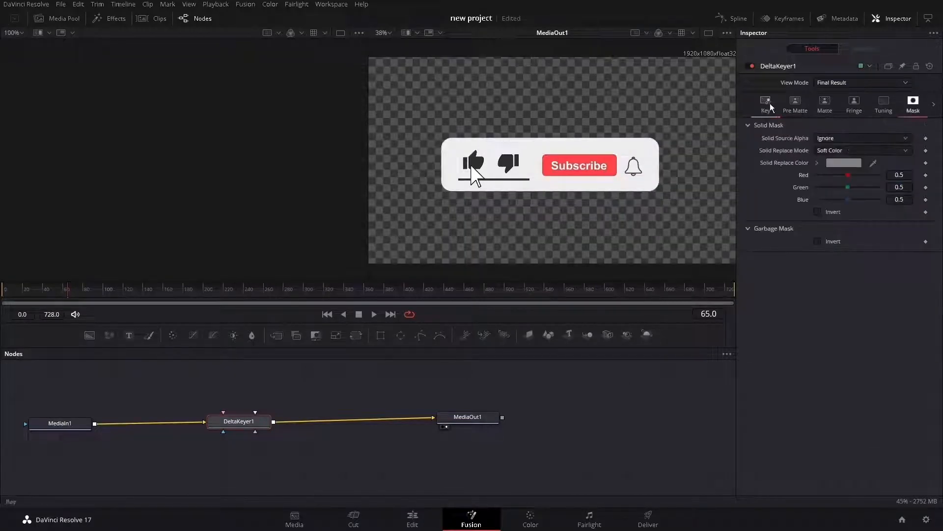
click(766, 104)
On the Edit page, move the playhead to 01:00:06:12 and lower the volume of the green-screen clip's audio on A2.
click(416, 521)
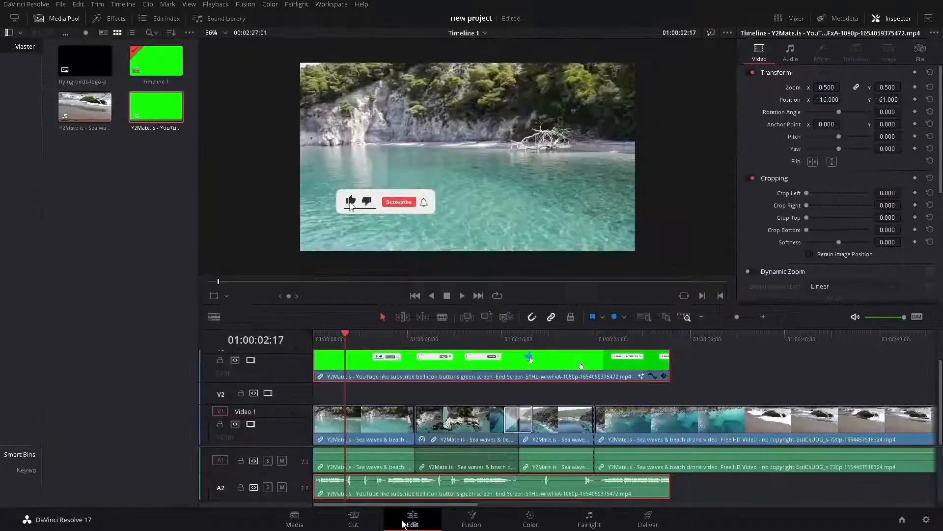
drag(345, 335, 390, 335)
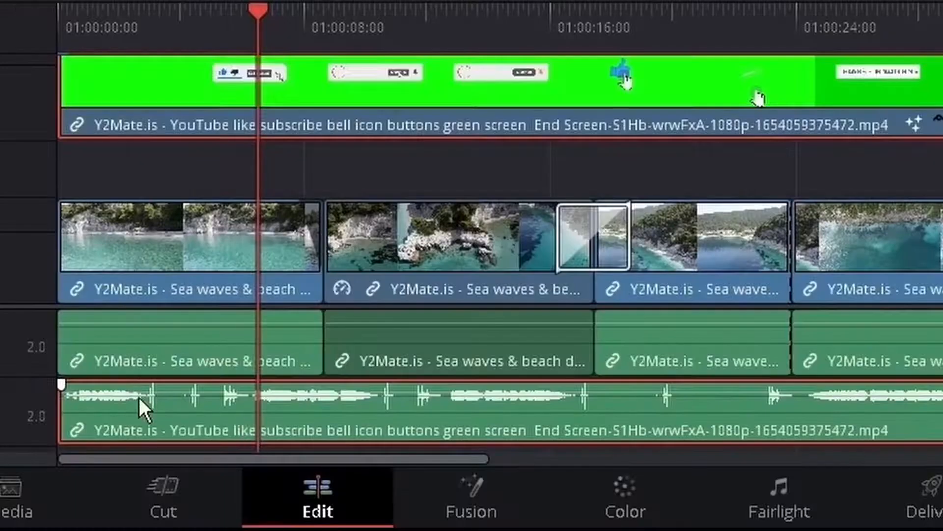
drag(136, 392, 137, 394)
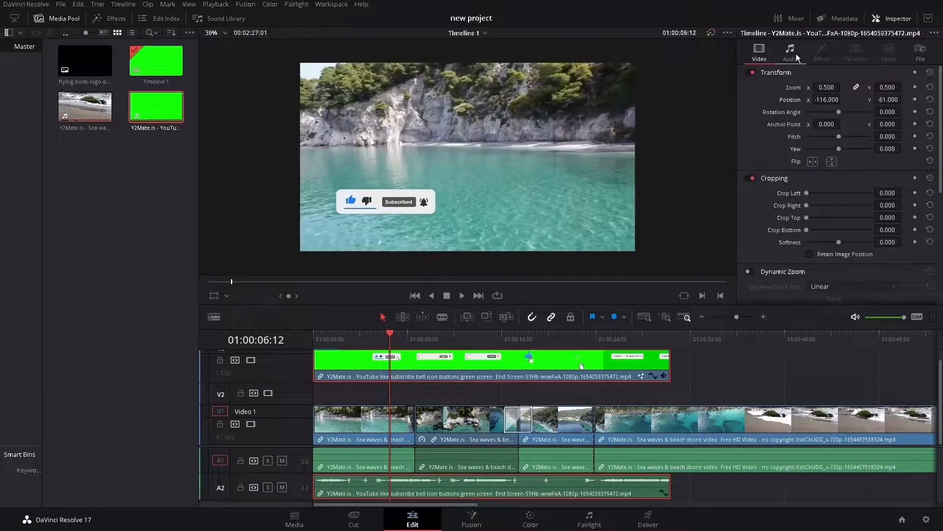
click(797, 54)
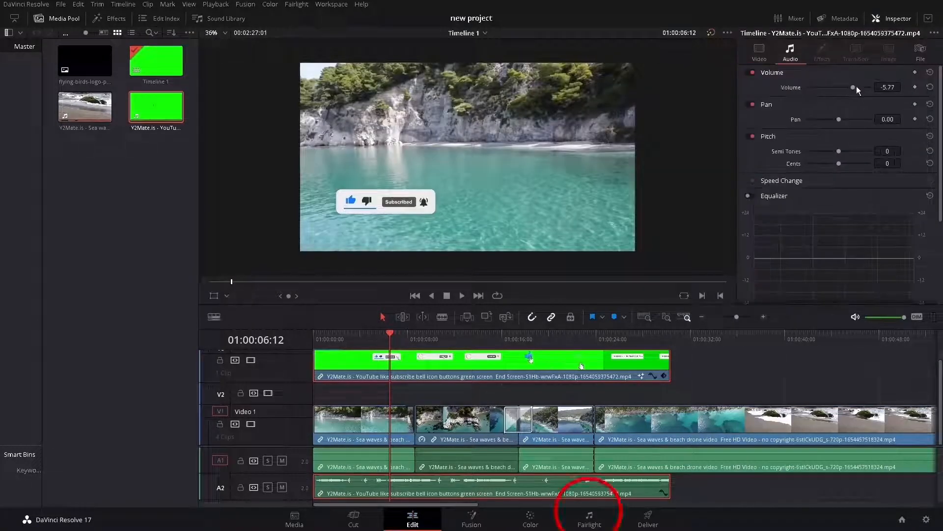
mouse_move(857, 87)
mouse_down()
mouse_move(830, 88)
mouse_move(844, 91)
mouse_up()
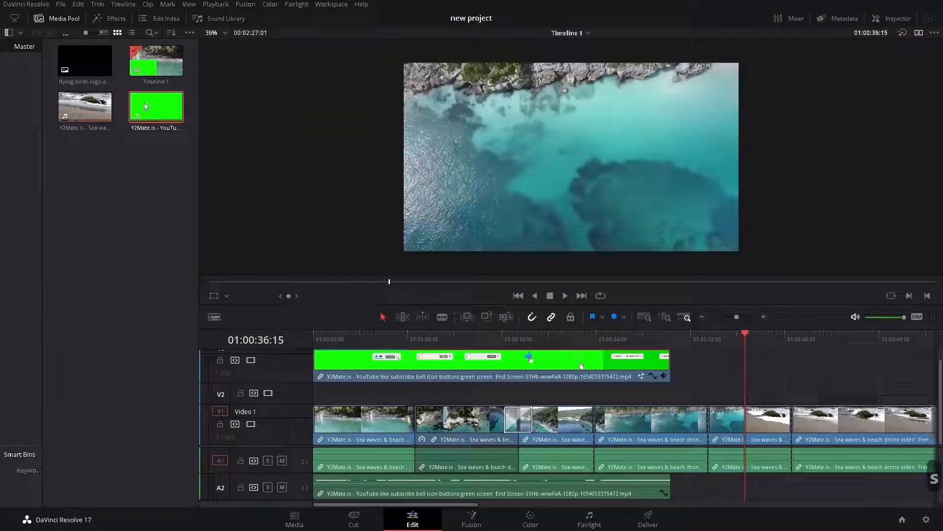
Browse the Open FX effects and apply Glow to the Video 1 clip at 01:00:36:15.
click(109, 18)
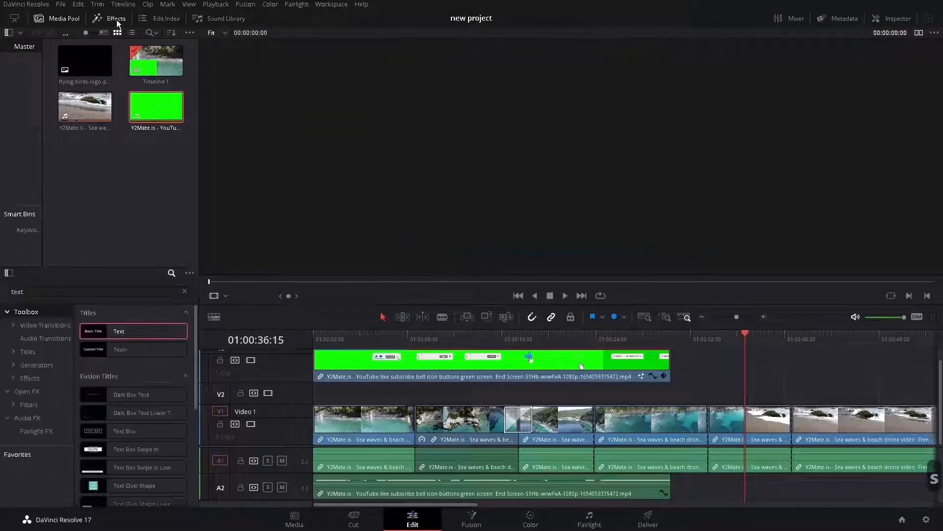
click(185, 291)
scroll(161, 379, down, 5)
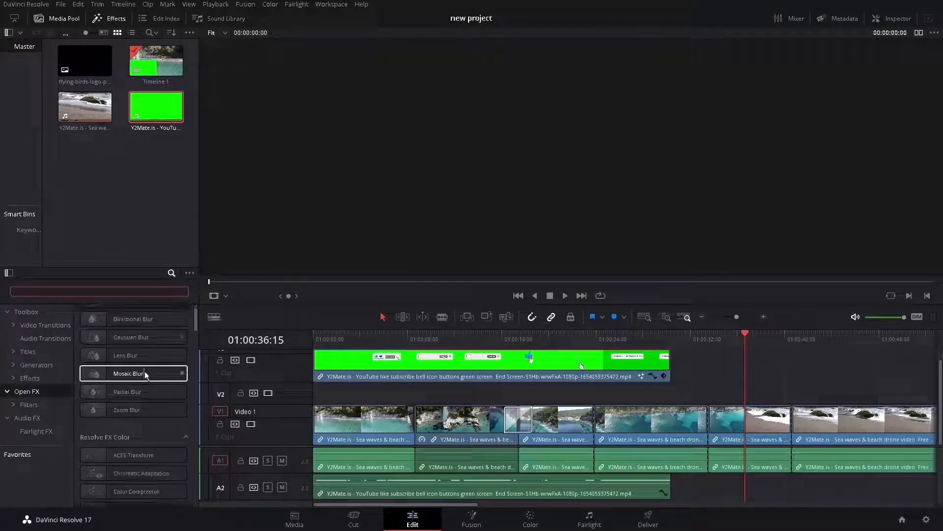
scroll(161, 380, down, 5)
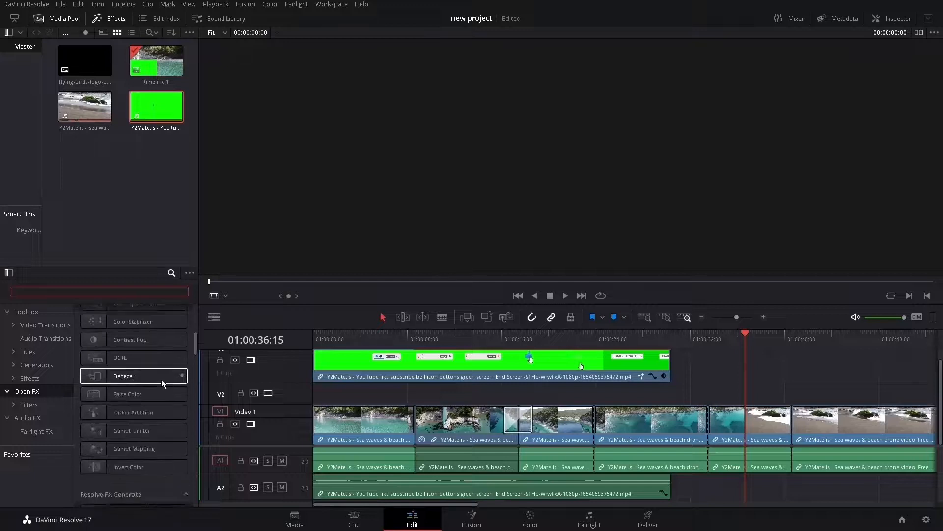
scroll(161, 379, down, 1)
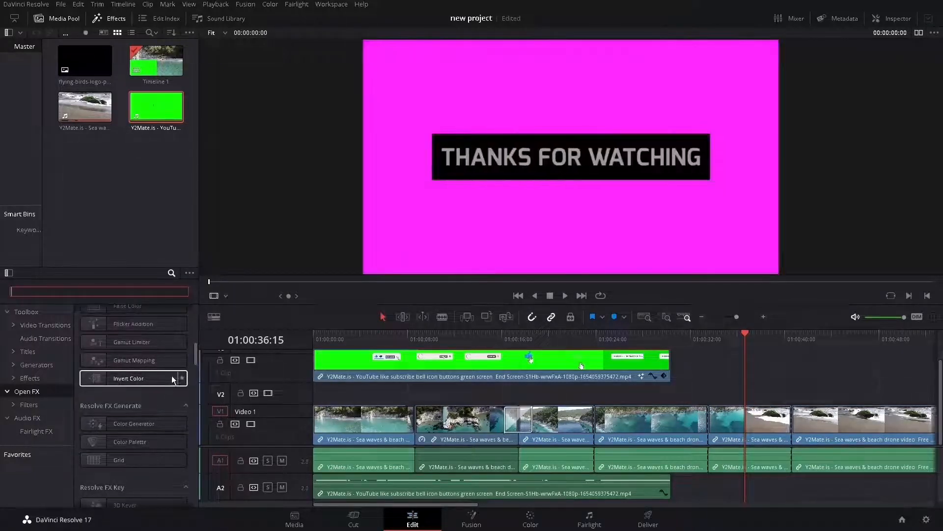
click(789, 421)
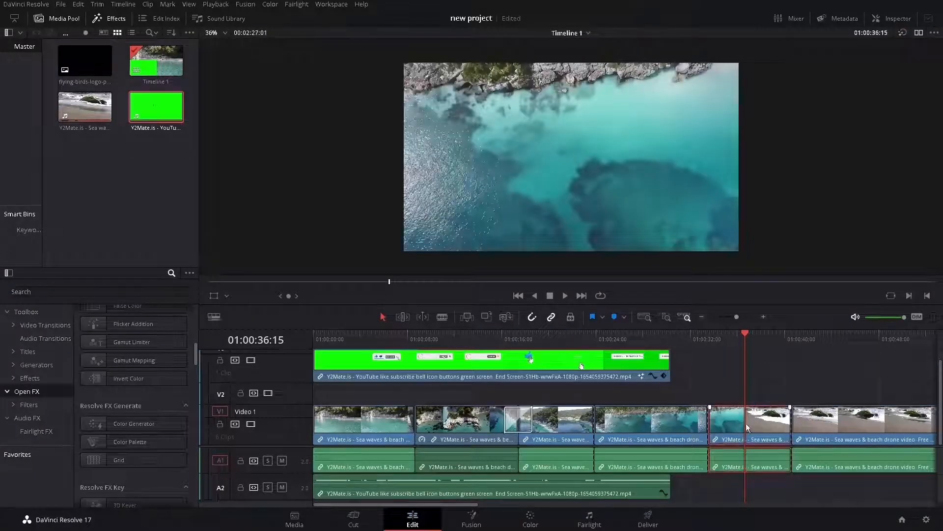
scroll(129, 390, down, 6)
drag(112, 446, 746, 426)
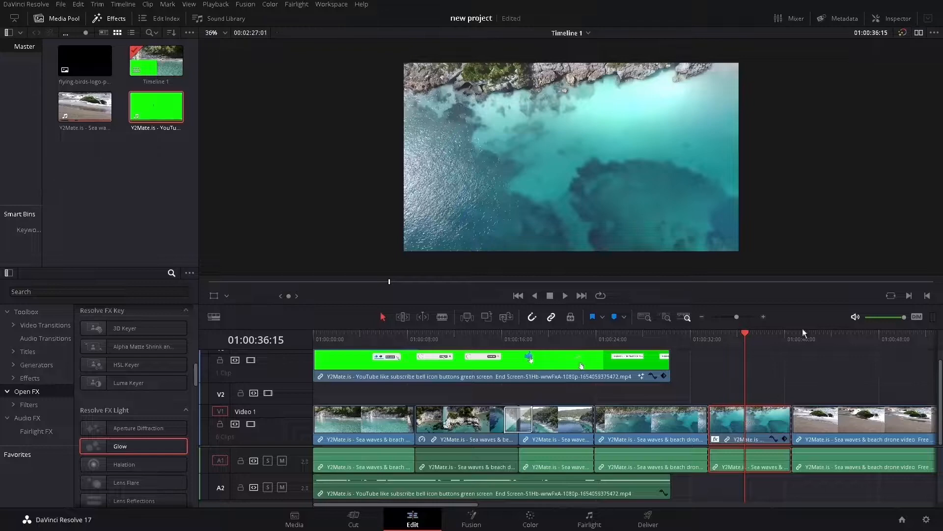
Show the Glow effect's settings for the selected clip and lower its Shine Threshold.
click(878, 17)
click(816, 52)
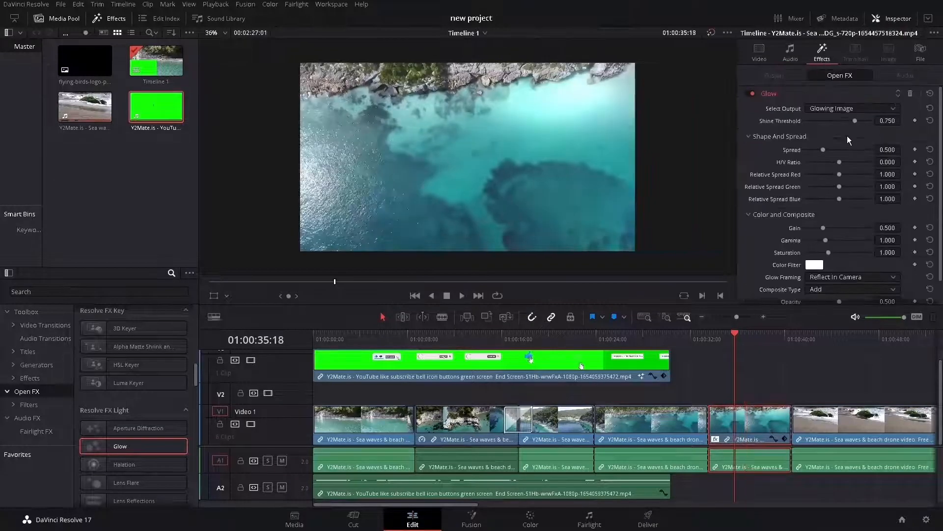
drag(737, 337, 742, 337)
drag(855, 120, 819, 122)
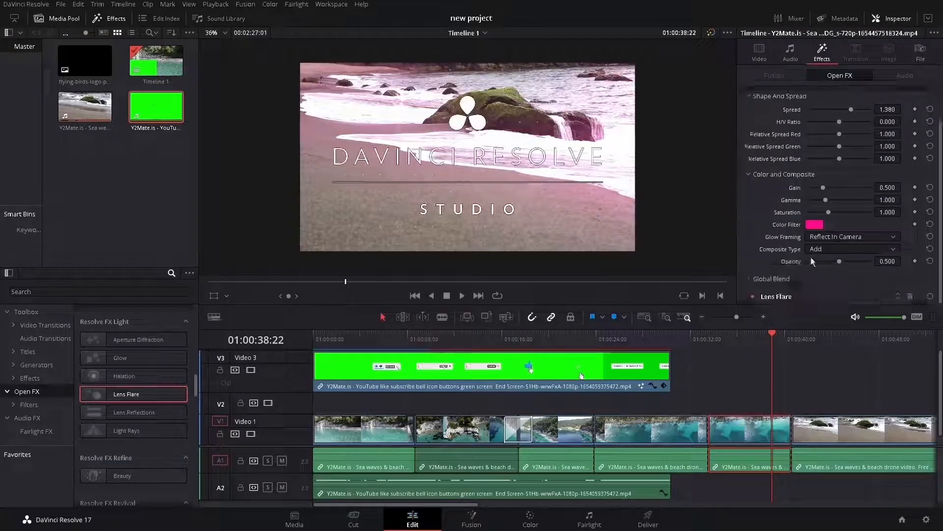
Split the last beach clip on Video 1 and move the playhead to 01:00:48:20 within its first part.
scroll(900, 105, up, 3)
click(793, 340)
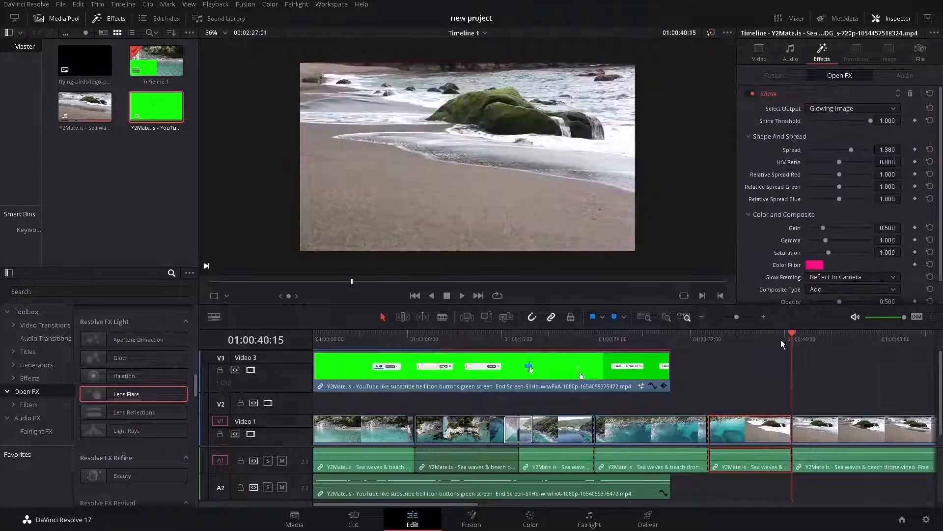
click(806, 339)
drag(435, 504, 486, 504)
click(639, 427)
drag(774, 339, 826, 339)
key(ctrl+b)
click(695, 340)
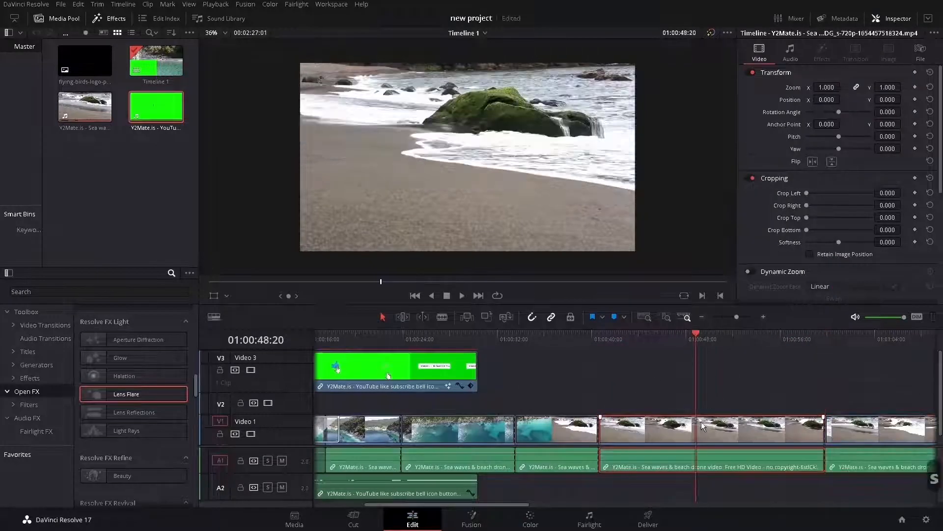
On the Color page, correct the beach clip's white balance by sampling the white sea foam in the viewer.
click(531, 519)
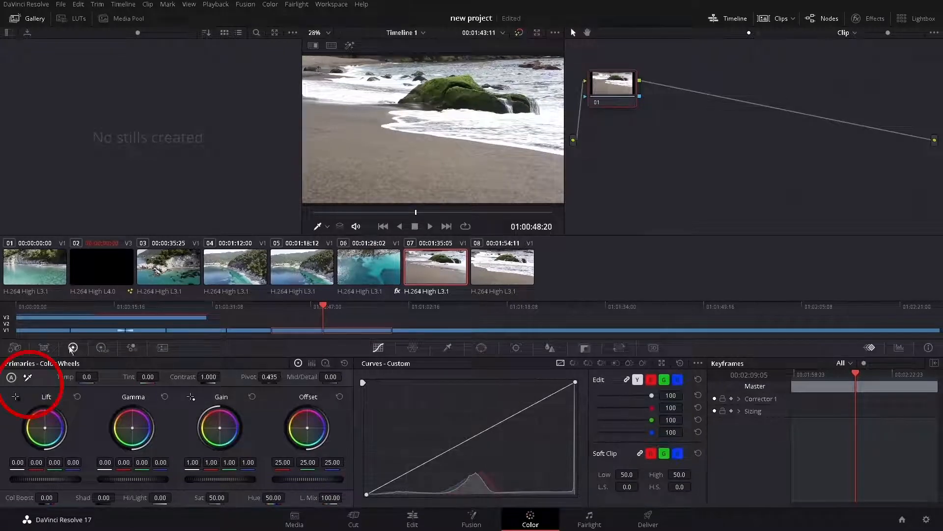
click(29, 377)
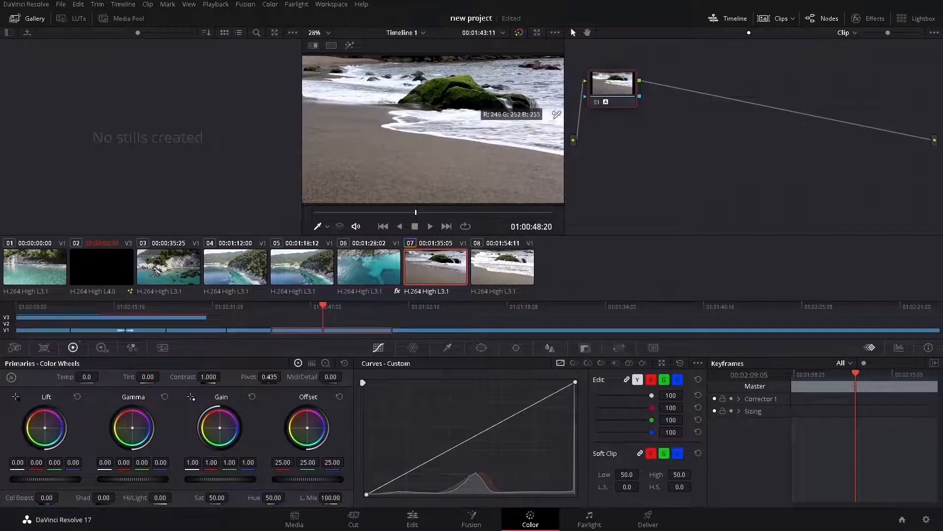
click(557, 116)
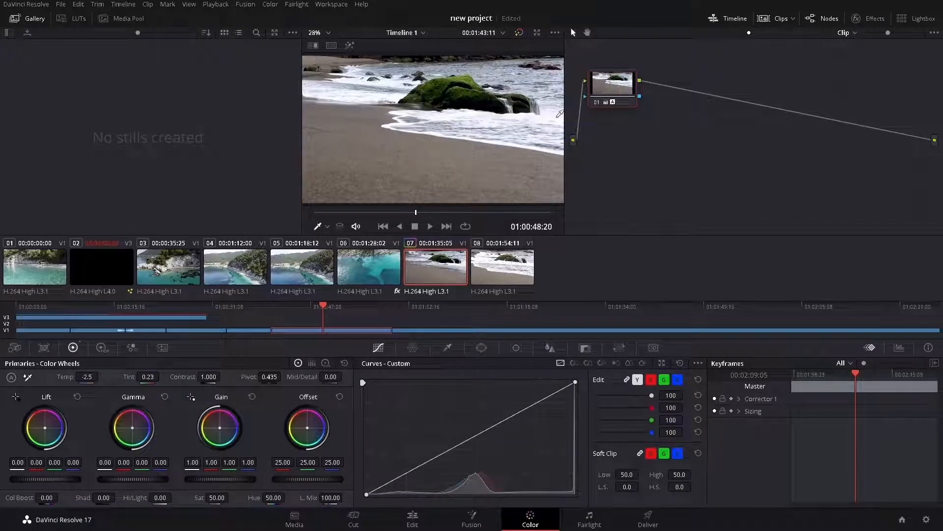
Back on the Edit page, combine all Video 1 clips and their audio into a compound clip named Compound Clip 1.
click(415, 516)
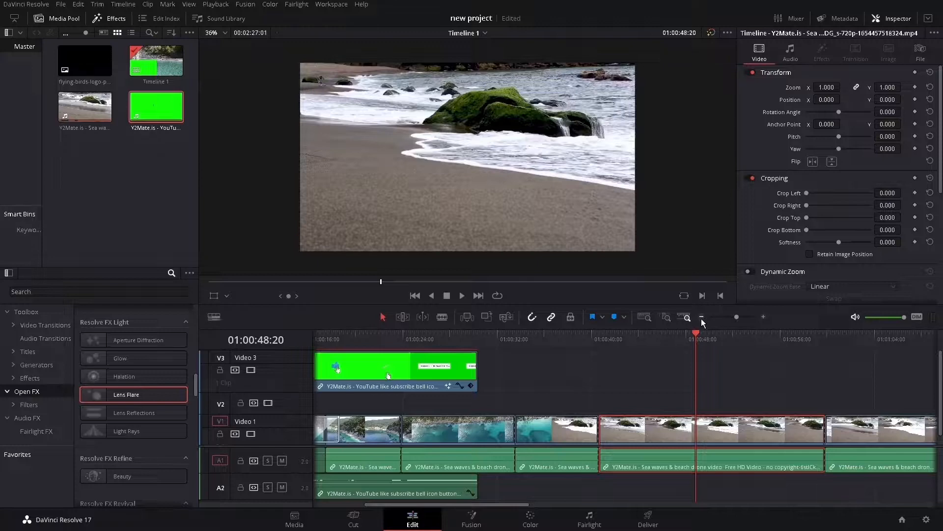
click(702, 317)
click(701, 317)
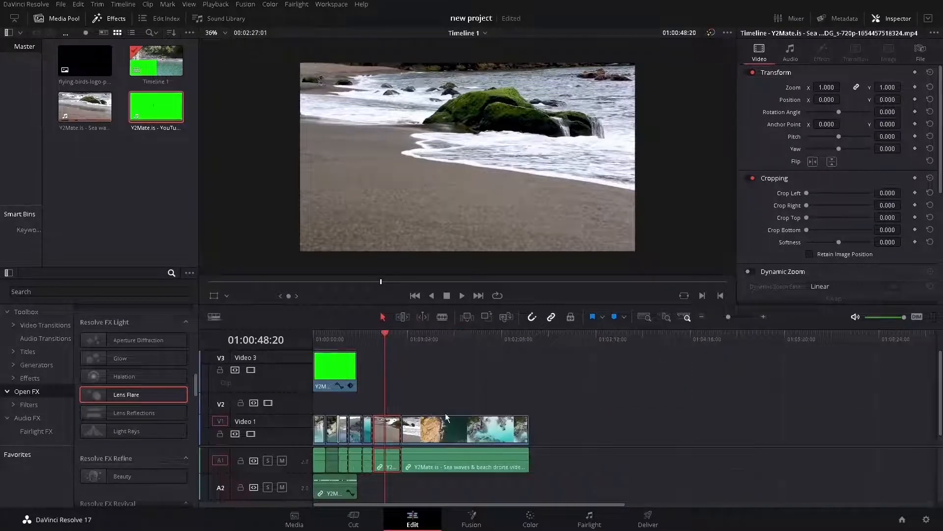
drag(611, 386, 312, 472)
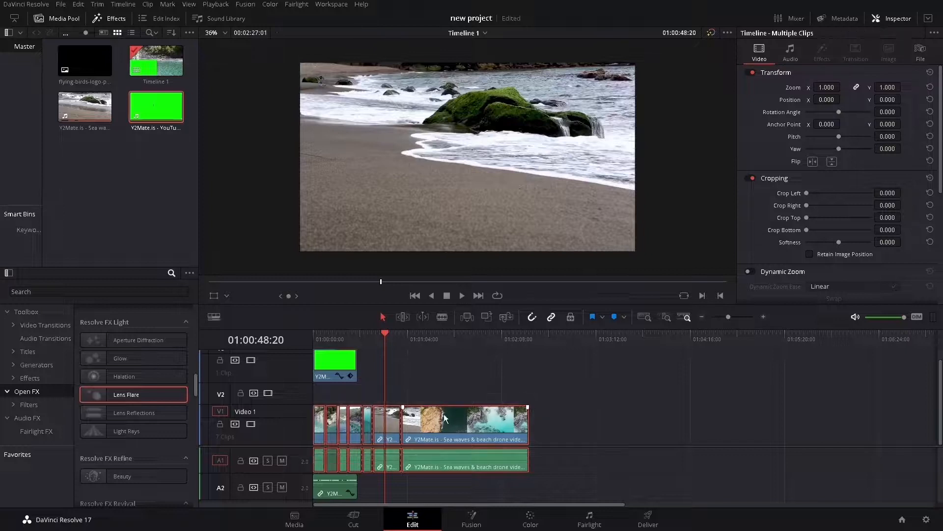
right_click(446, 419)
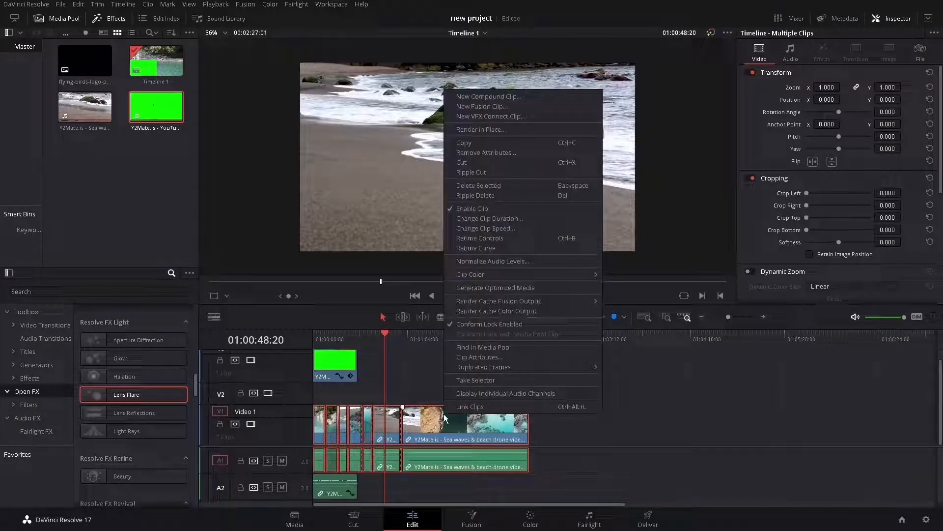
click(520, 97)
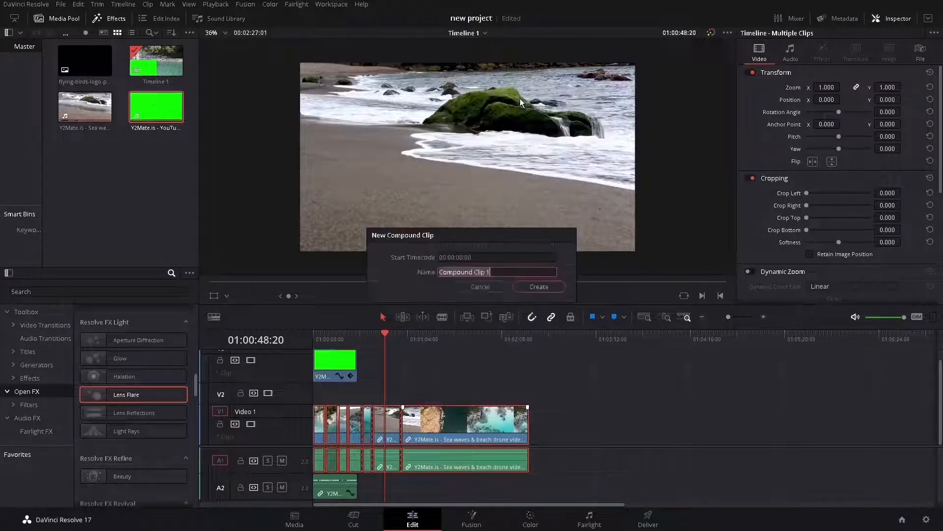
click(529, 285)
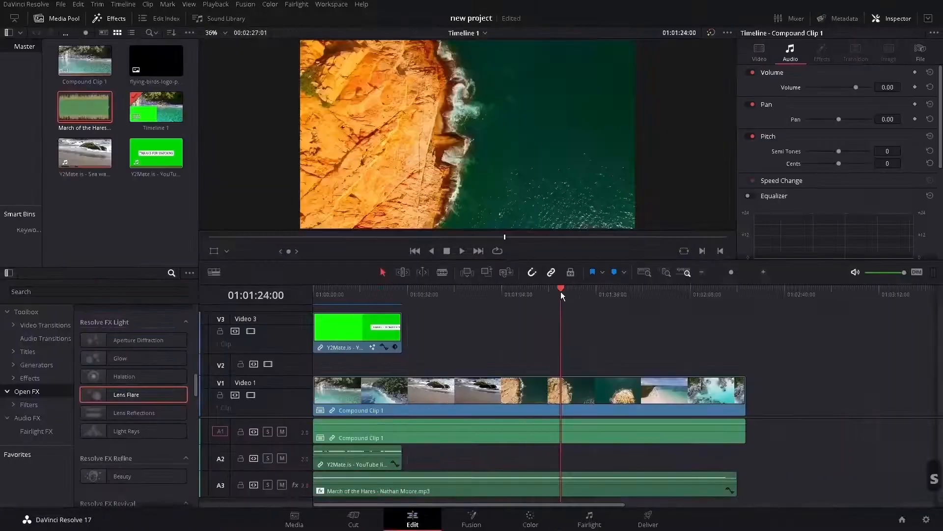
Split the compound clip and music at 01:01:24:00 and again at 01:01:33:13, and delete the section between the cuts.
key(ctrl+b)
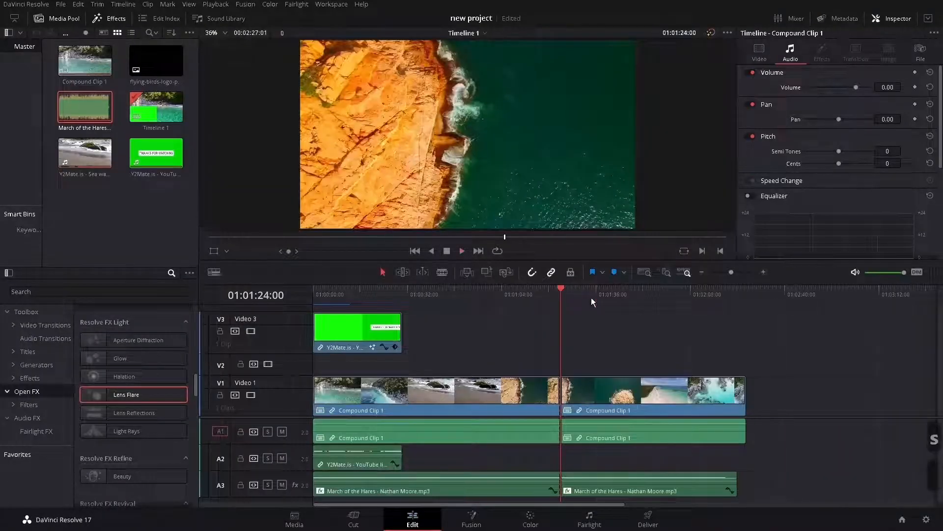
key(space)
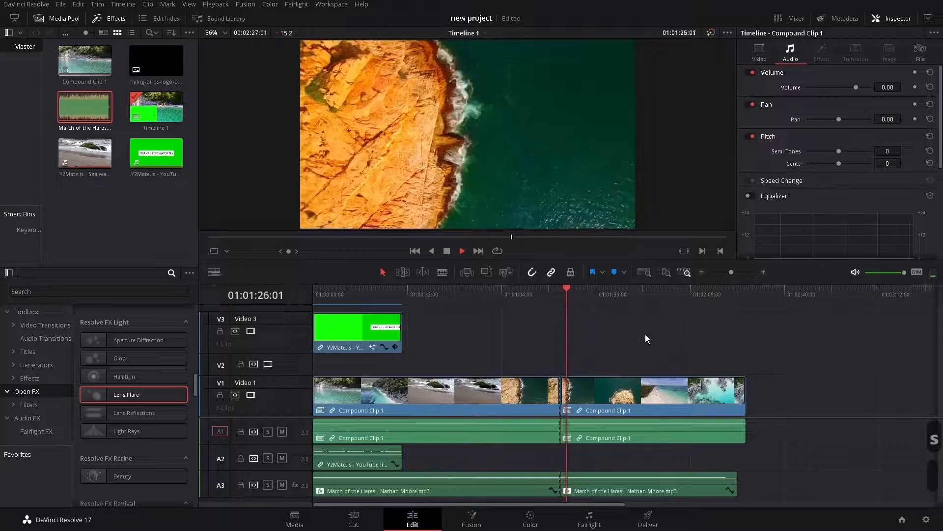
click(570, 385)
scroll(571, 389, up, 4)
click(706, 294)
key(s)
key(BackSpace)
Undo the deletion and the second cut, and ripple-trim from the clip's start to the playhead at 01:01:33:13.
key(ctrl+z)
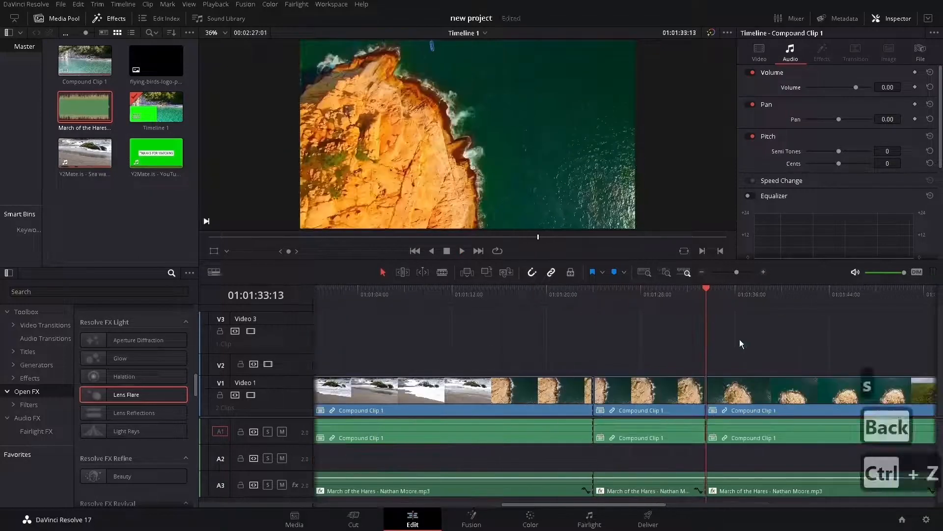
key(ctrl+z)
key(q)
Split the clips at 01:01:15:09 and ripple delete the section between that cut and the following one.
click(479, 294)
drag(479, 294, 492, 294)
key(s)
click(541, 402)
key(Delete)
Undo the last timeline edit.
key(super)
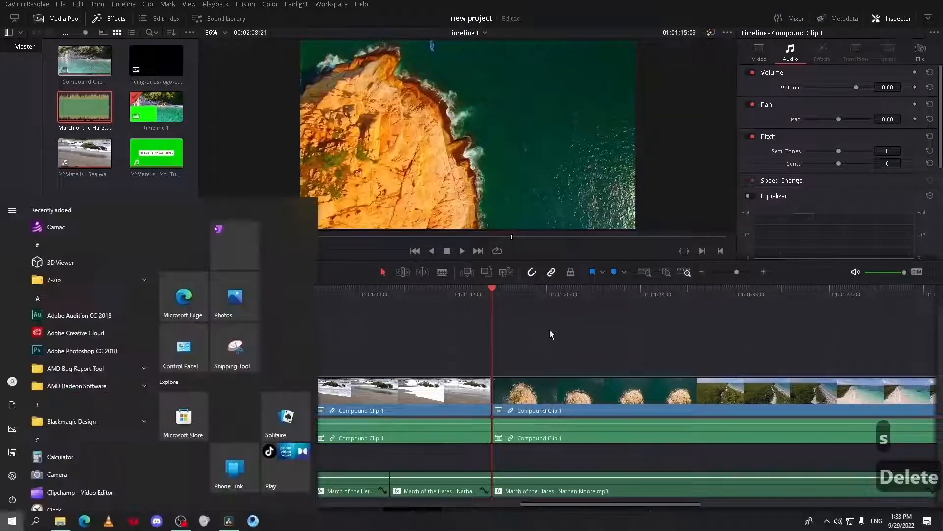
click(590, 294)
key(ctrl+z)
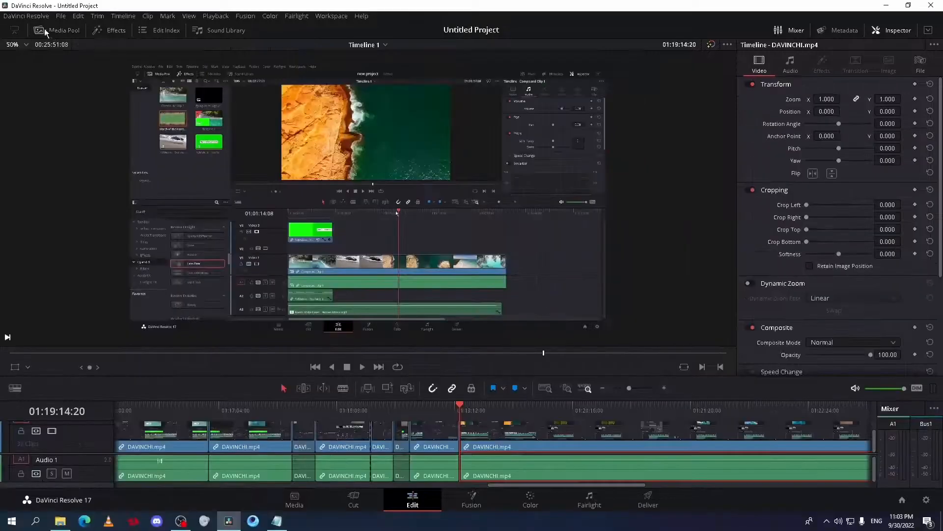
Open the keyboard customization and inspect the Start to Playhead command assigned to the Q key.
click(26, 16)
click(62, 41)
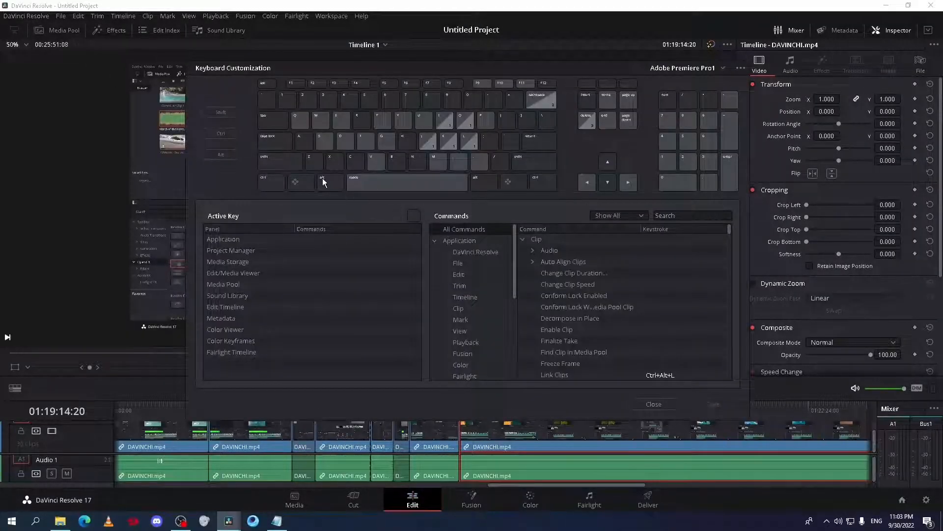
click(303, 122)
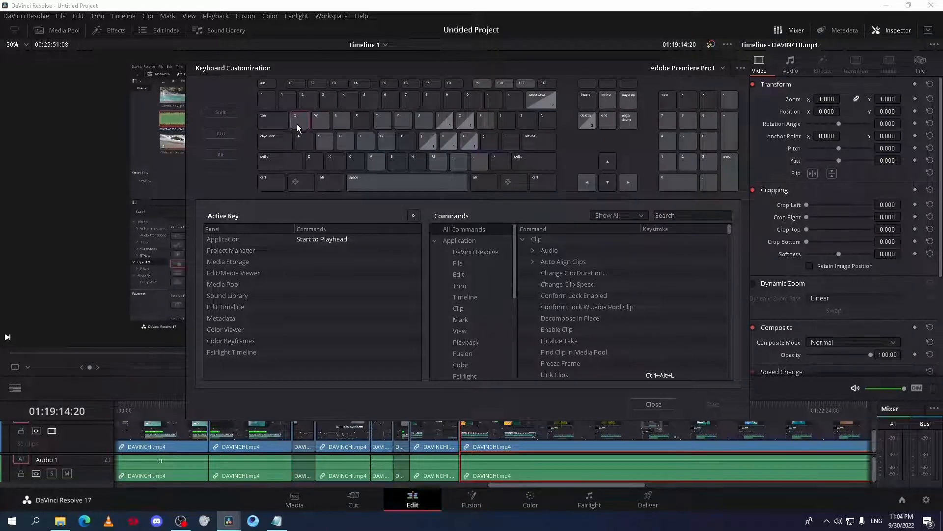
click(309, 240)
Try the Q and W keystrokes for Range Selection Mode in the Trim commands and remove its keystroke.
click(652, 318)
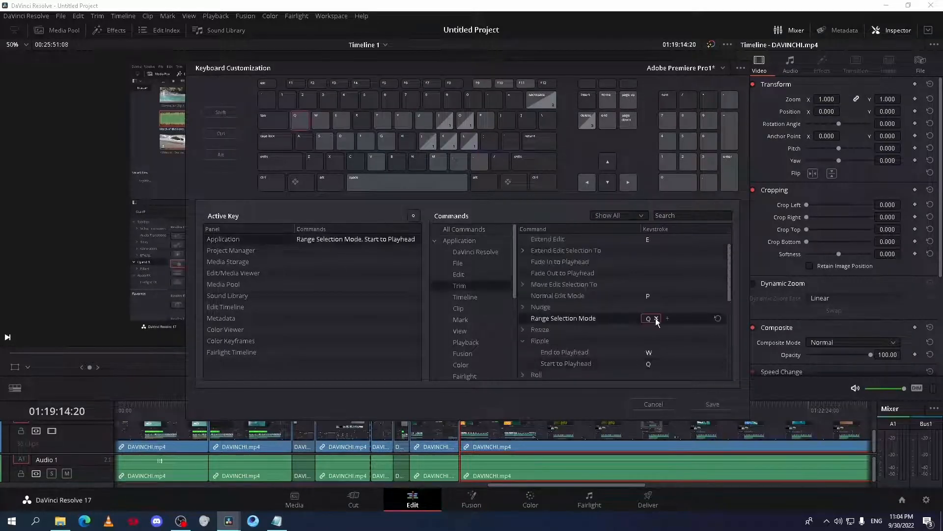
key(w)
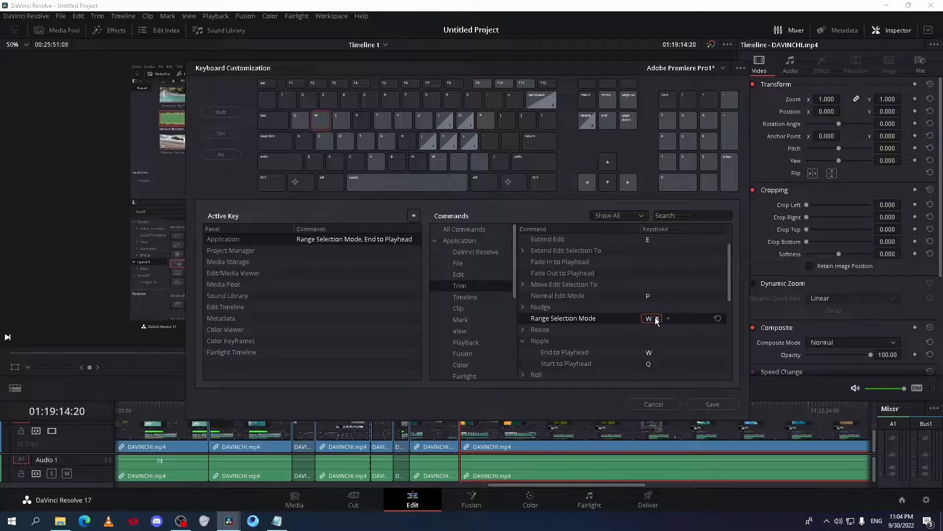
click(657, 319)
Inspect the Split Clip command assigned to the S key and its entry in the Timeline commands.
click(326, 144)
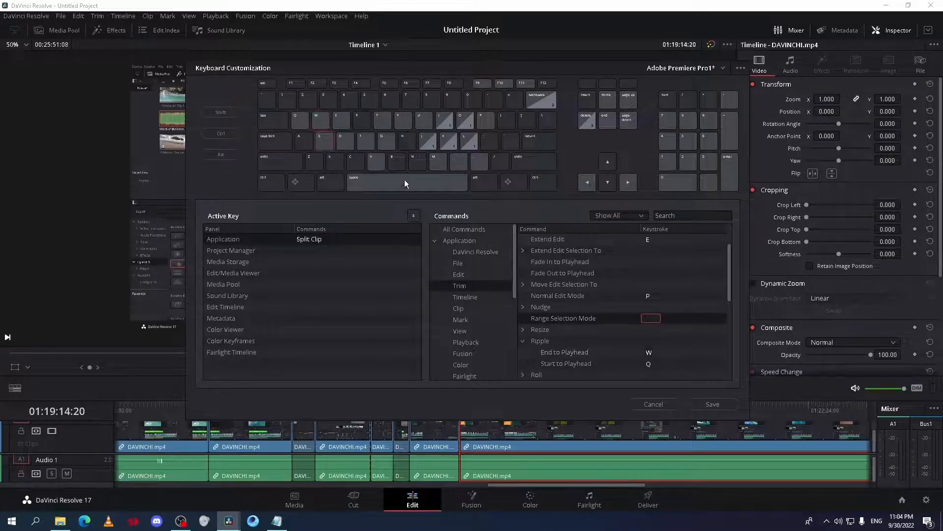
click(308, 240)
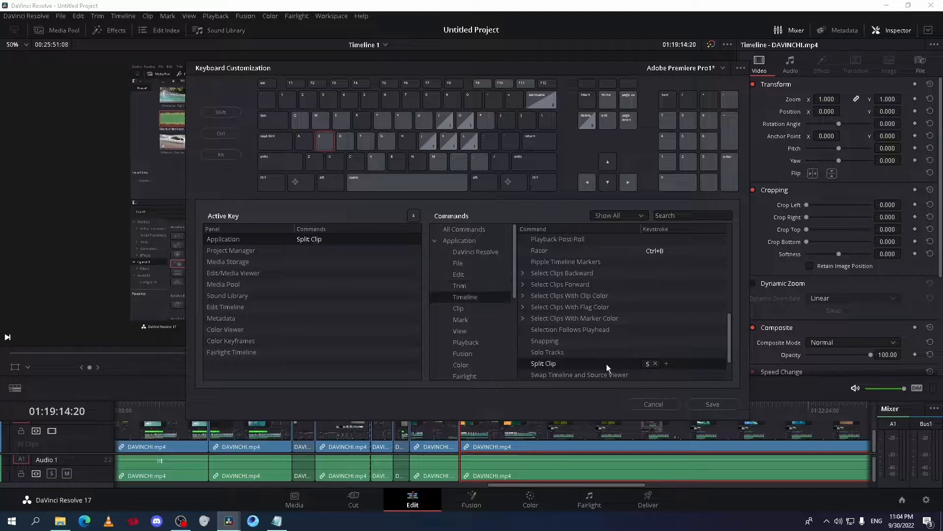
key(q)
Search the commands for "start to play" and "end to pla" to check the keystrokes of the Ripple trim commands.
click(689, 217)
text(start to play)
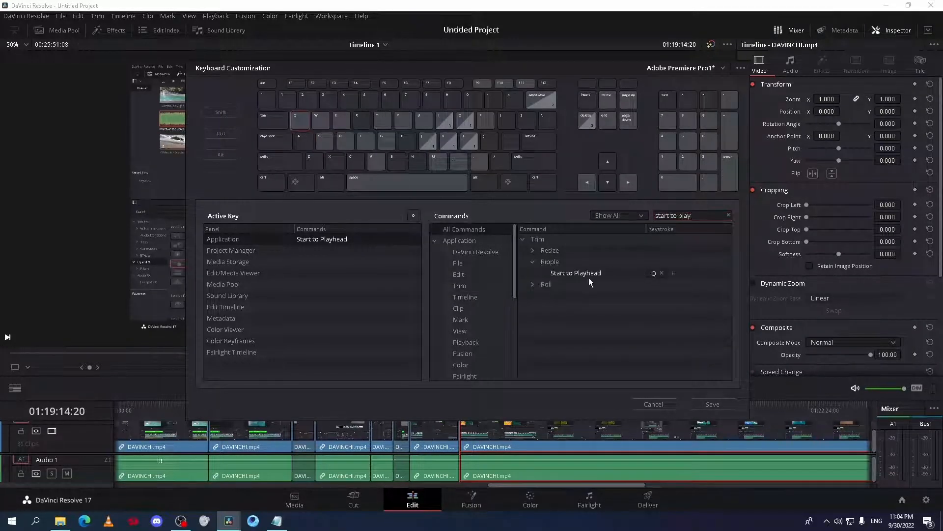
click(569, 276)
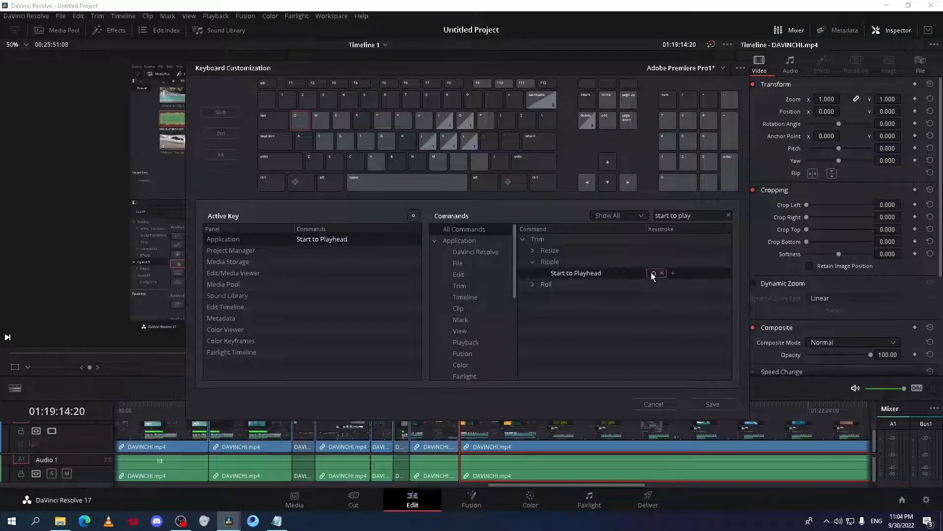
triple_click(657, 216)
text(end to pla)
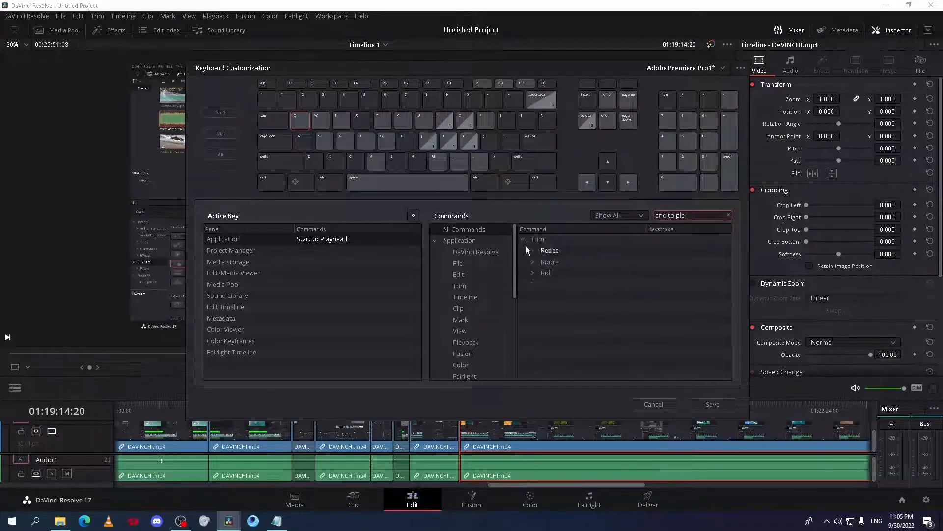
click(587, 272)
Search the commands for "split" to check the Split Clip keystroke.
triple_click(688, 215)
text(split)
click(588, 341)
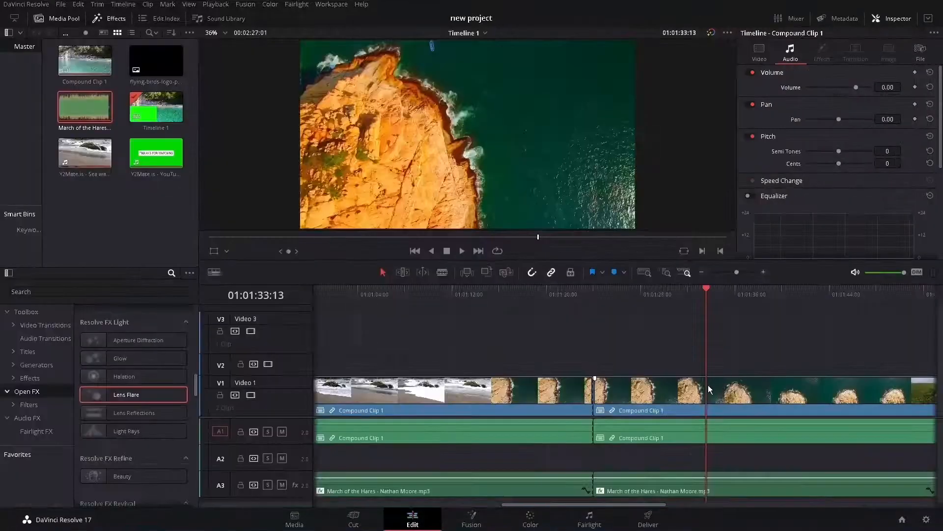
Split the clips at 01:01:33:13, delete the Compound Clip 1 section before the playhead, and undo both edits.
key(s)
click(688, 390)
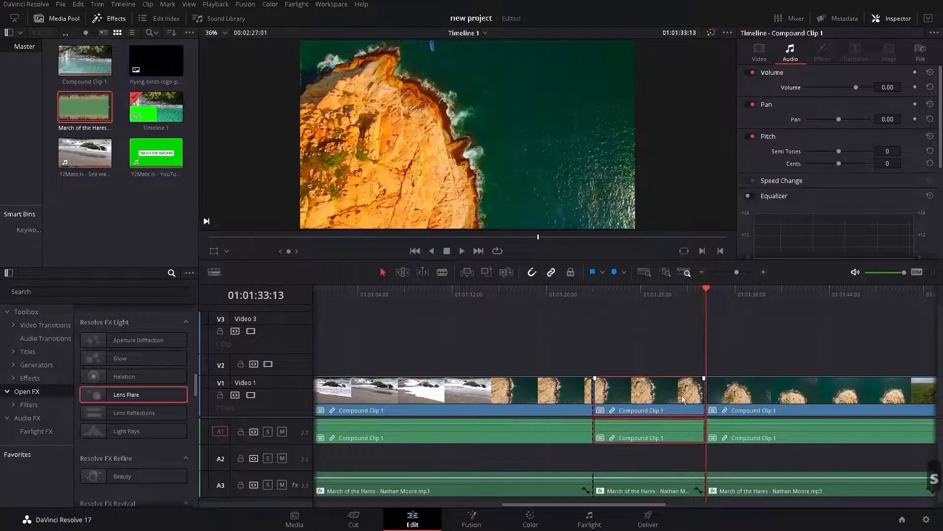
key(BackSpace)
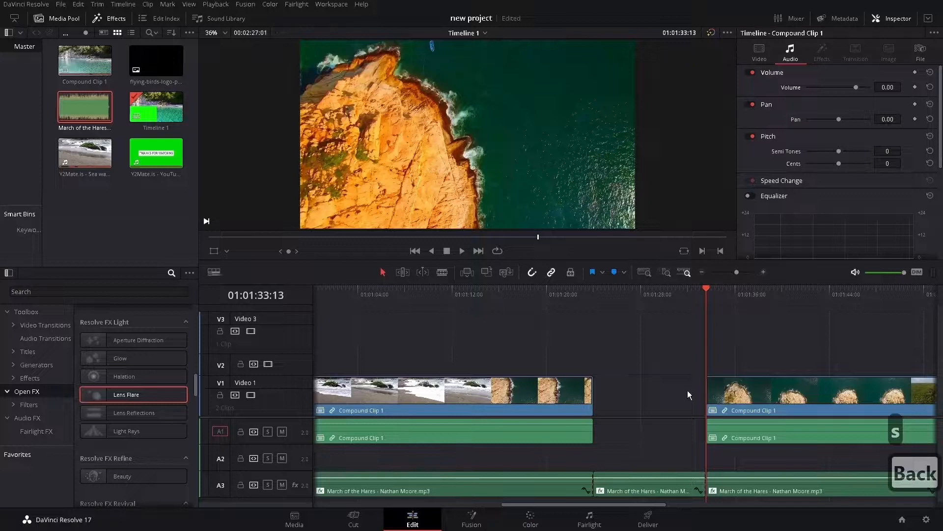
key(ctrl+z)
key(ctrl+z)
Ripple-trim the clips three times: start to playhead at 01:01:33:13, end to playhead at 01:01:14:17, and start to playhead at about 01:01:32:07.
key(q)
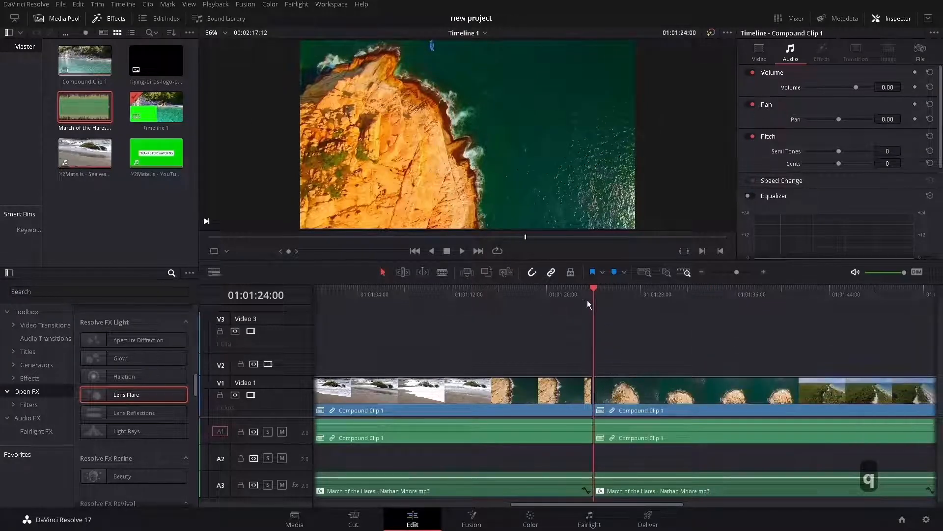
key(w)
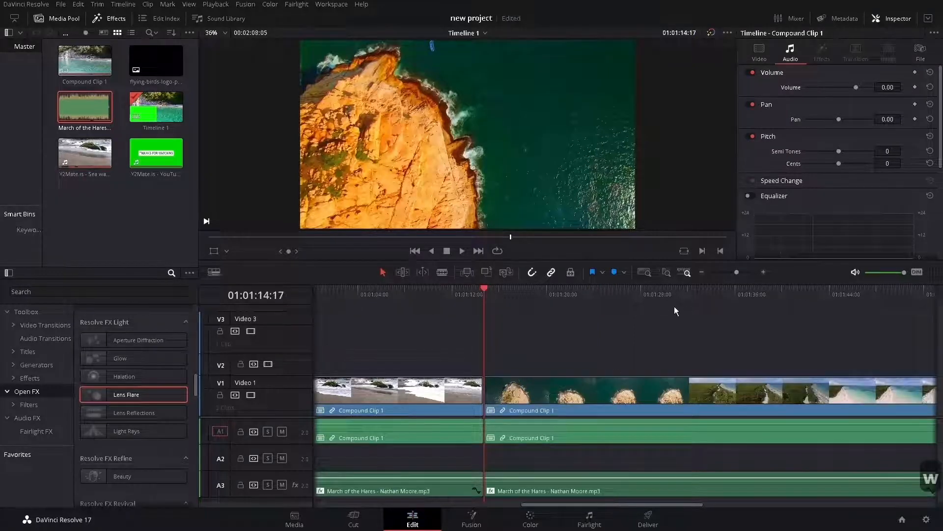
drag(675, 298, 690, 297)
key(q)
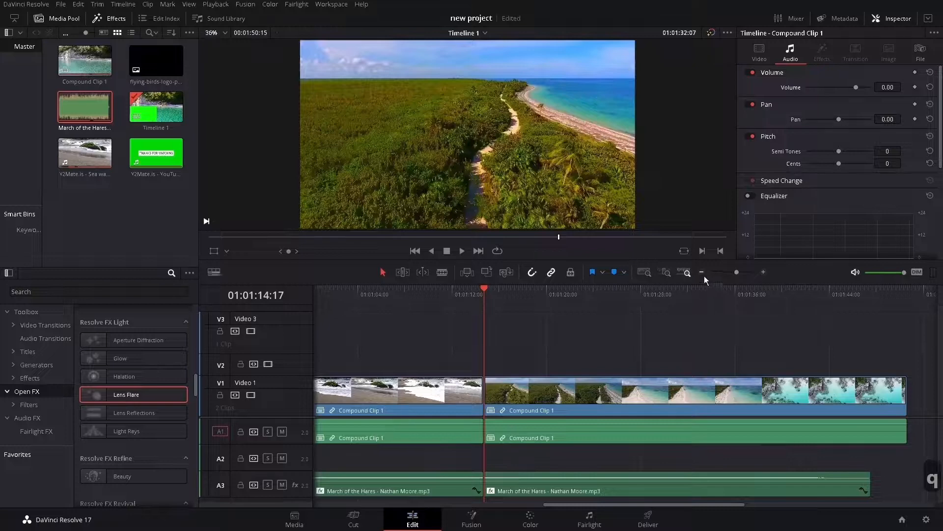
On the Deliver page, name the export file "new" and set its save location to the Desktop.
click(636, 516)
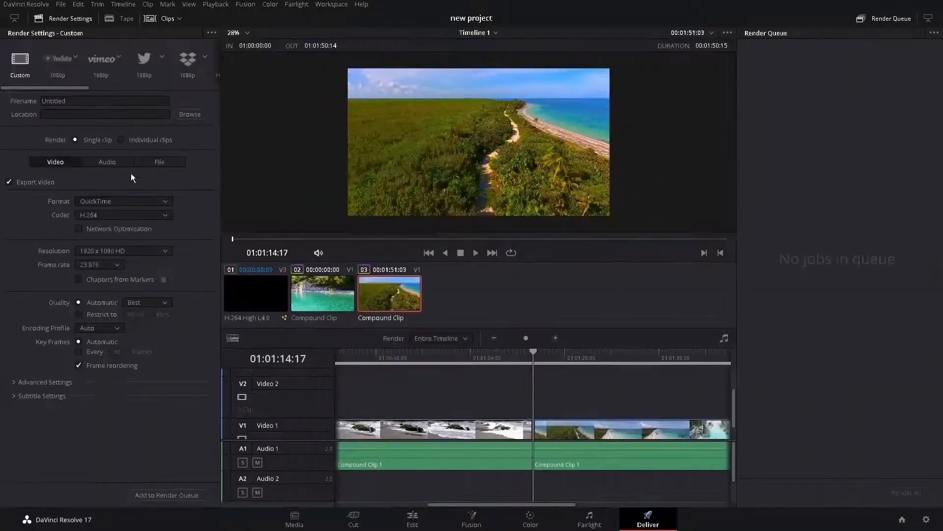
click(86, 101)
text(new)
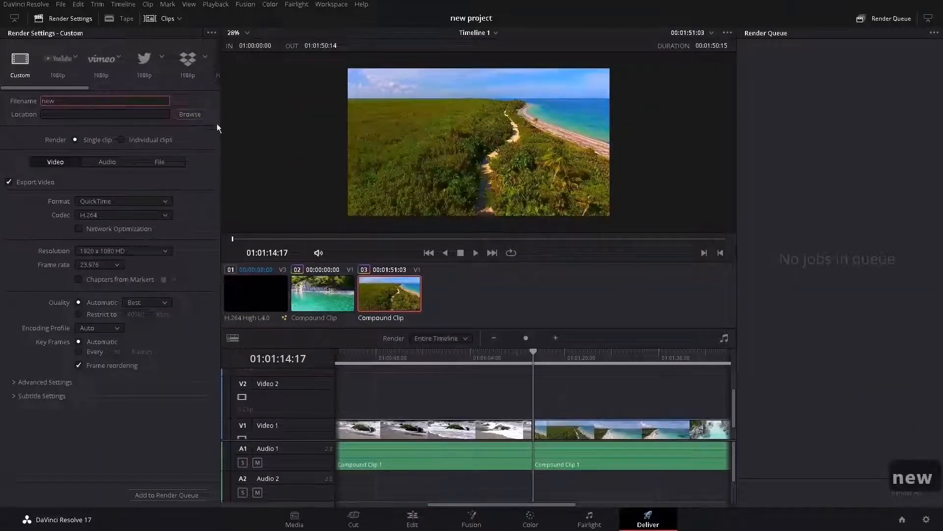
click(190, 114)
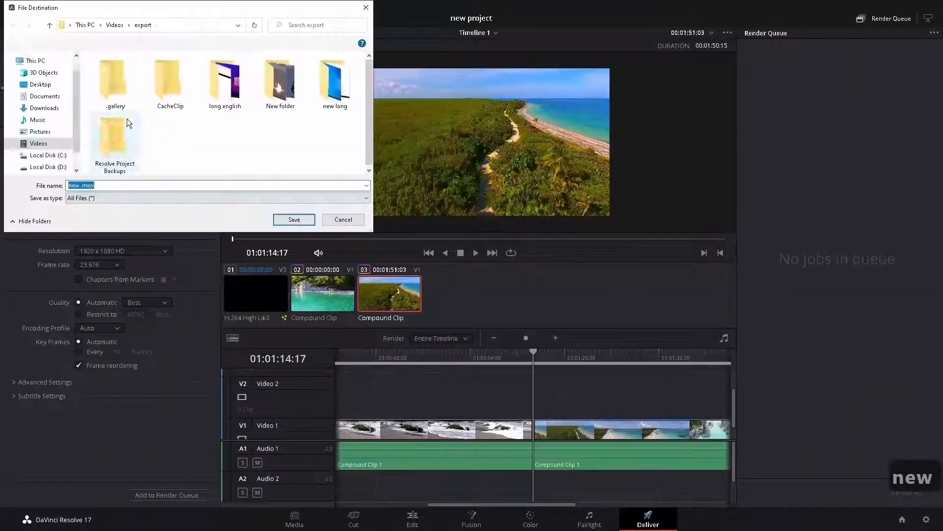
click(51, 90)
click(294, 219)
Set the export format to MP4 and the frame rate to 29.97 (3:2), with the YouTube 1080p render preset.
click(98, 201)
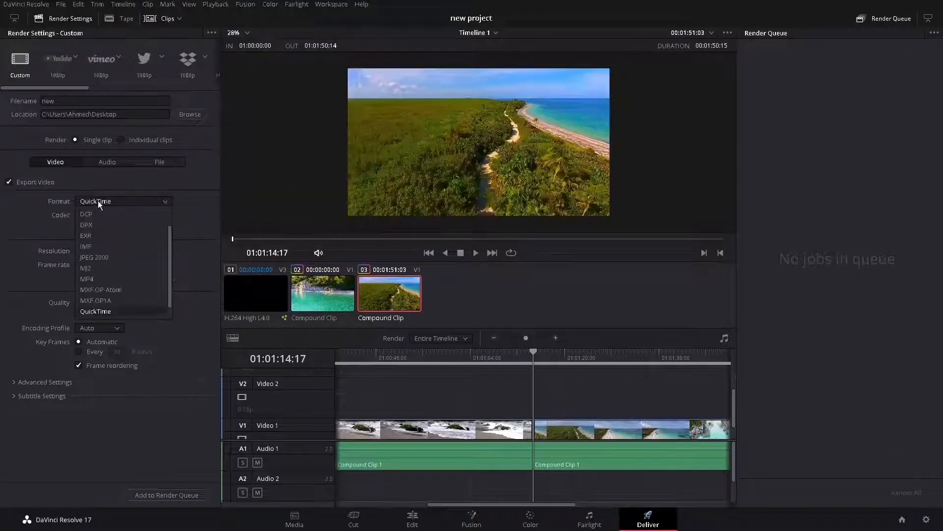
click(115, 281)
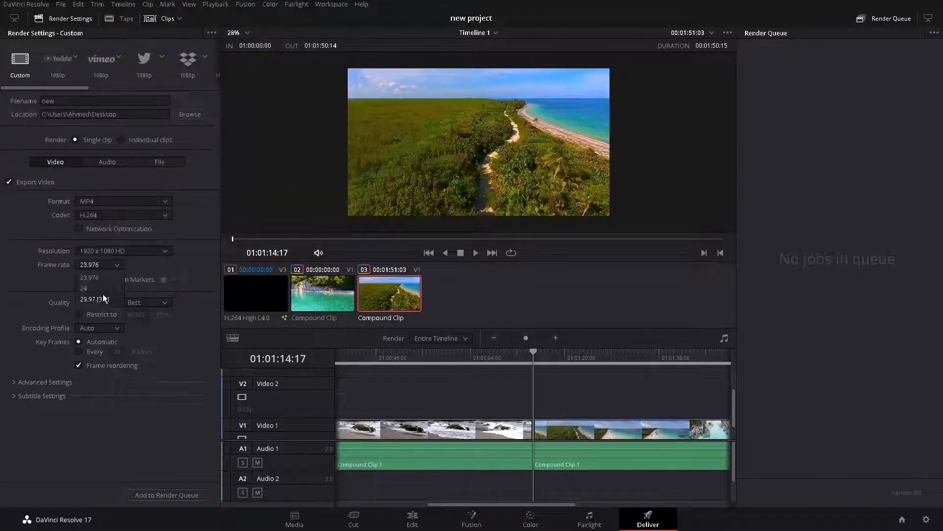
click(93, 298)
click(53, 60)
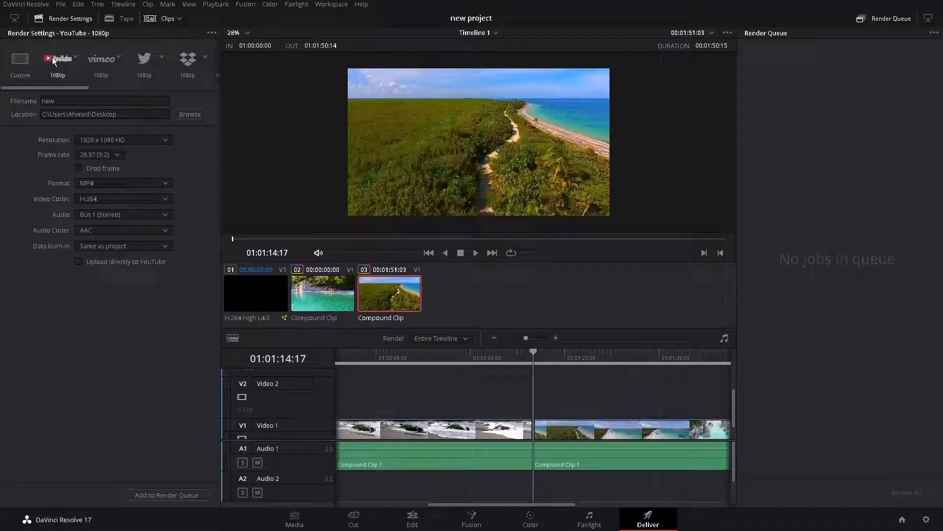
Add the timeline export to the render queue and render all queued jobs.
click(174, 497)
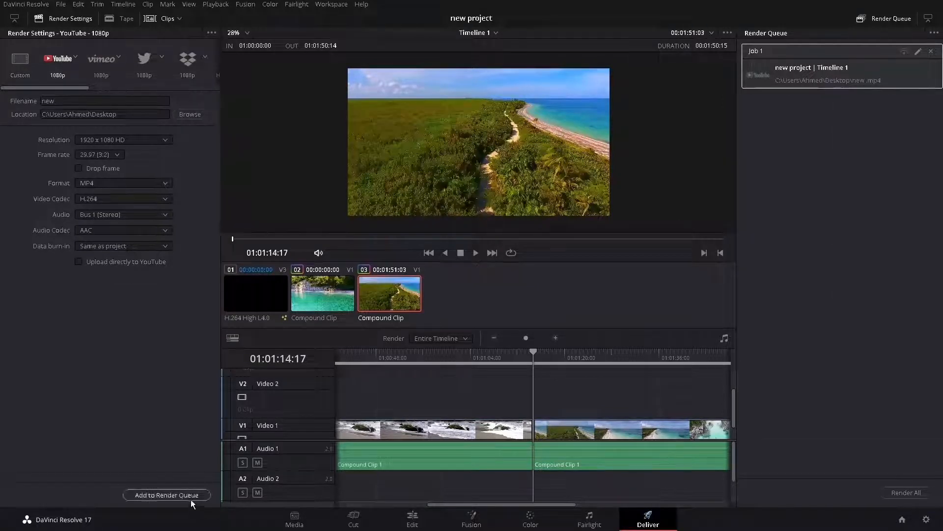
click(922, 493)
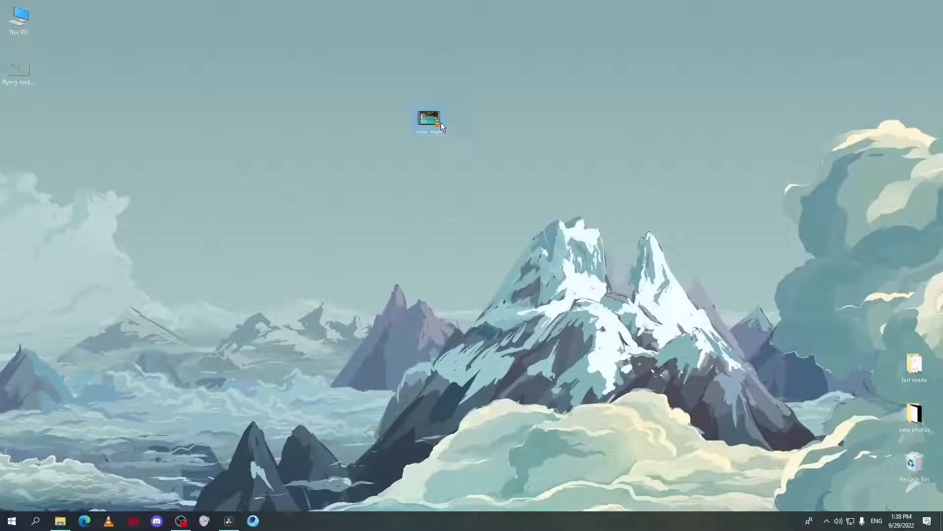
Play the rendered video "new .mp4" from the desktop in VLC media player.
double_click(442, 123)
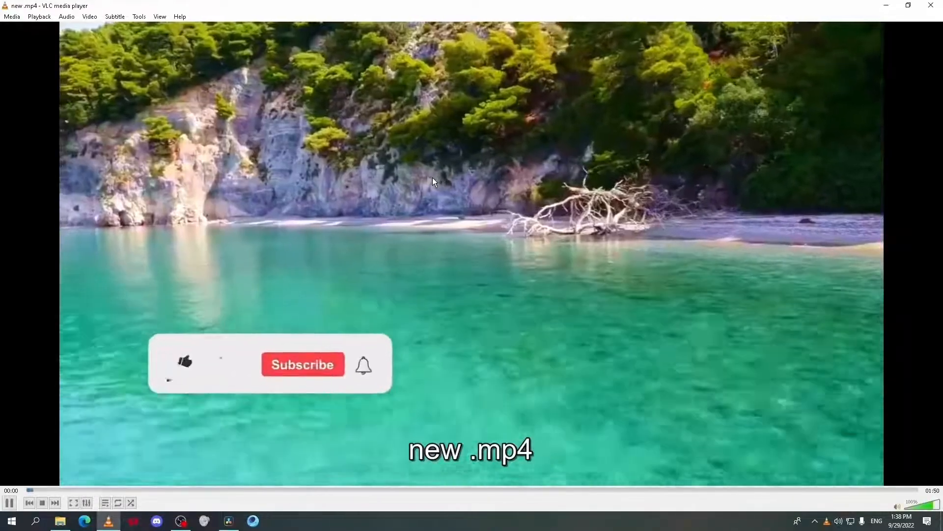